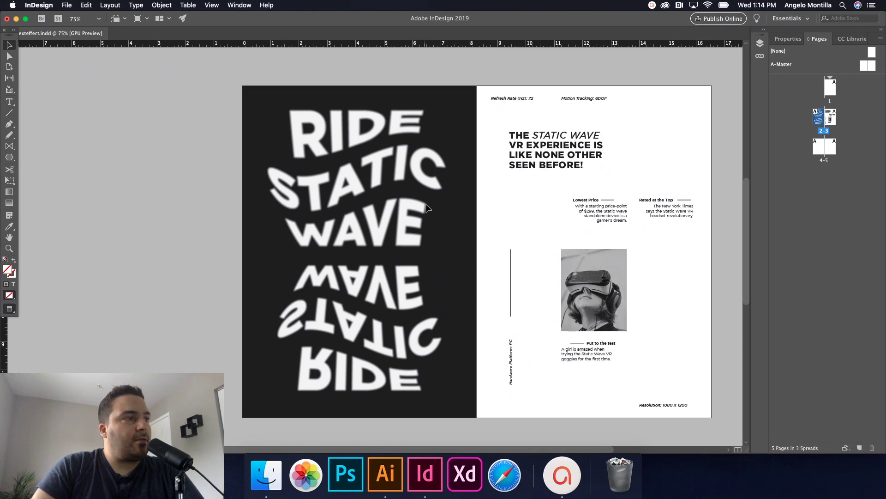
# Step: In InDesign, show the layers and select the wavy text, both wave images and the right background frame
pyautogui.click(756, 45)
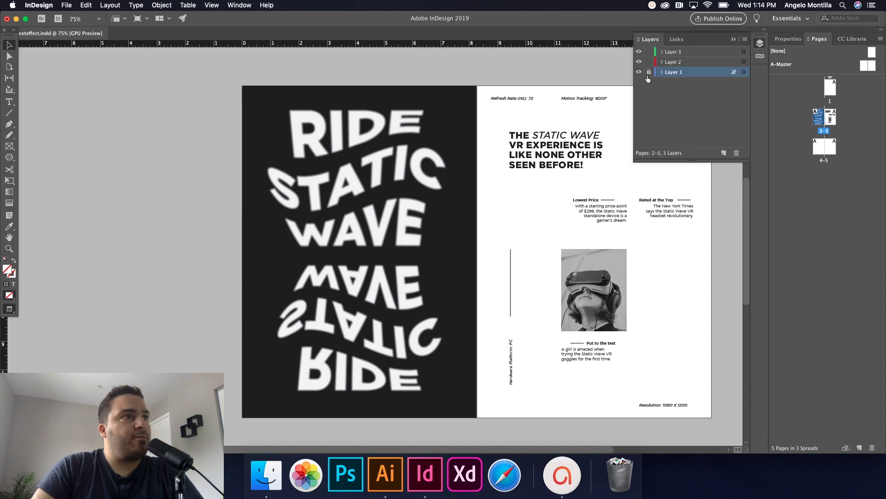
pyautogui.click(392, 165)
pyautogui.click(392, 165)
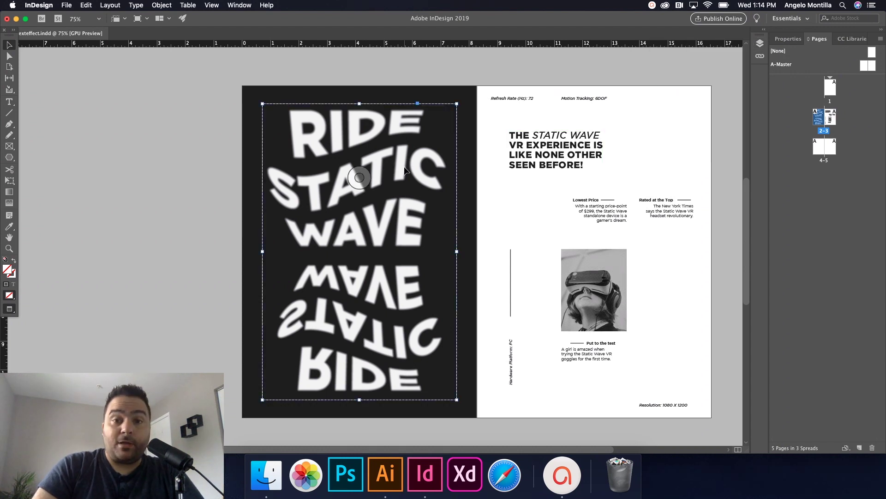
pyautogui.click(359, 181)
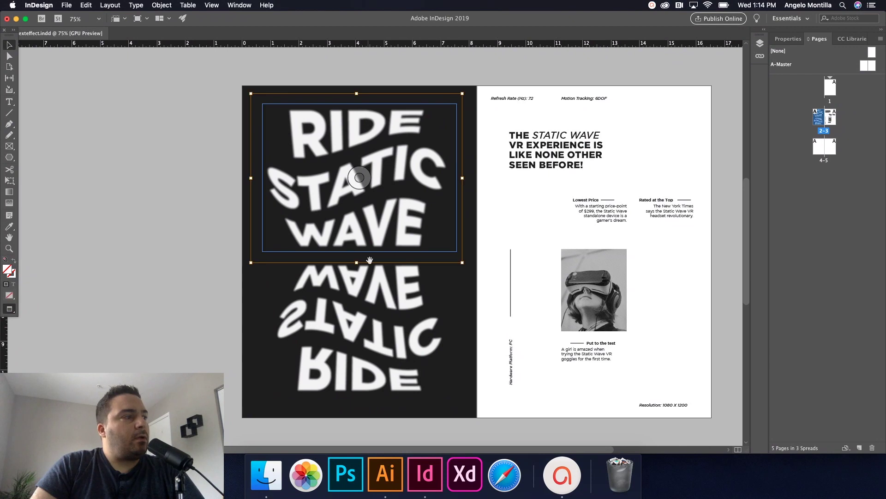
pyautogui.click(360, 329)
pyautogui.click(503, 282)
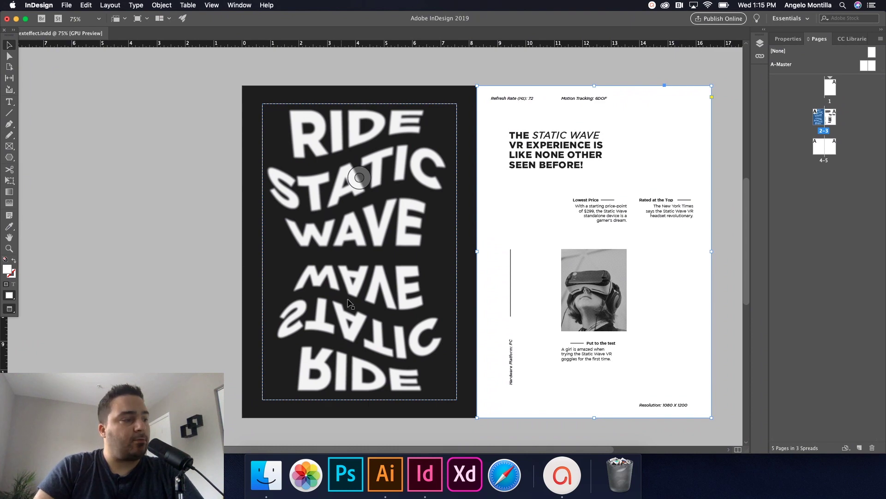
# Step: Switch to Illustrator and create a blank document from the A4 Print preset
pyautogui.click(395, 481)
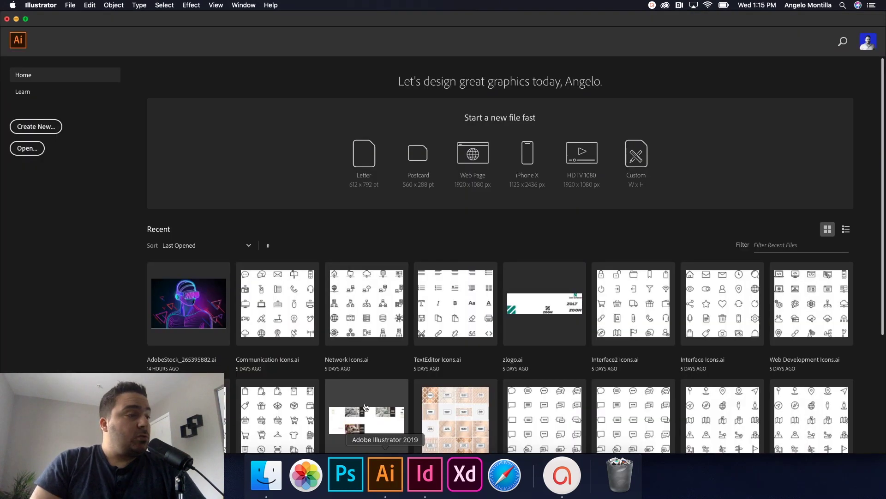
pyautogui.click(71, 5)
pyautogui.click(72, 5)
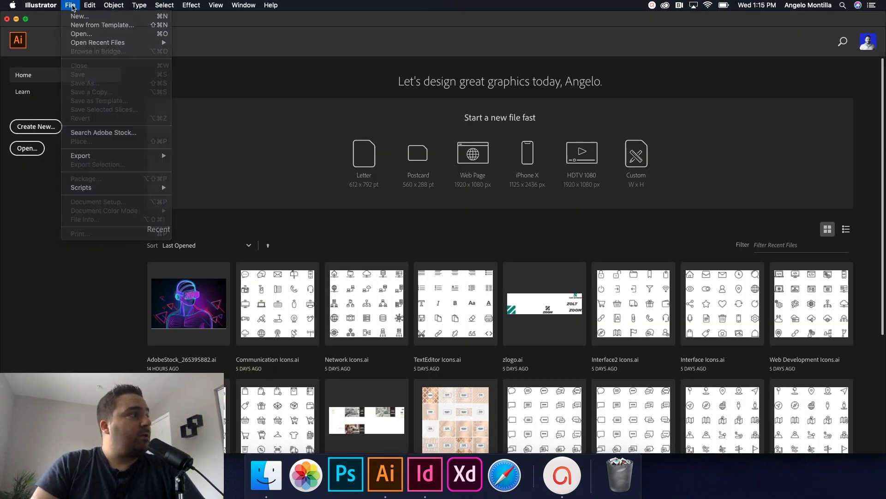
pyautogui.click(41, 127)
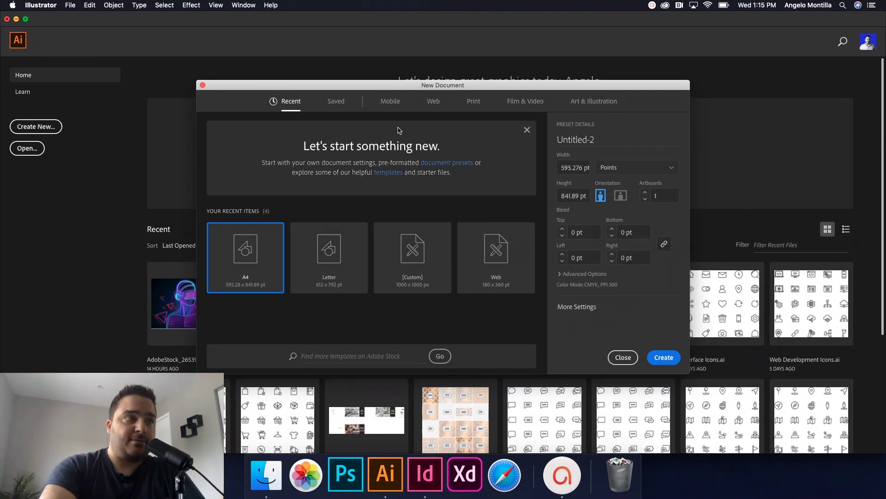
pyautogui.click(474, 103)
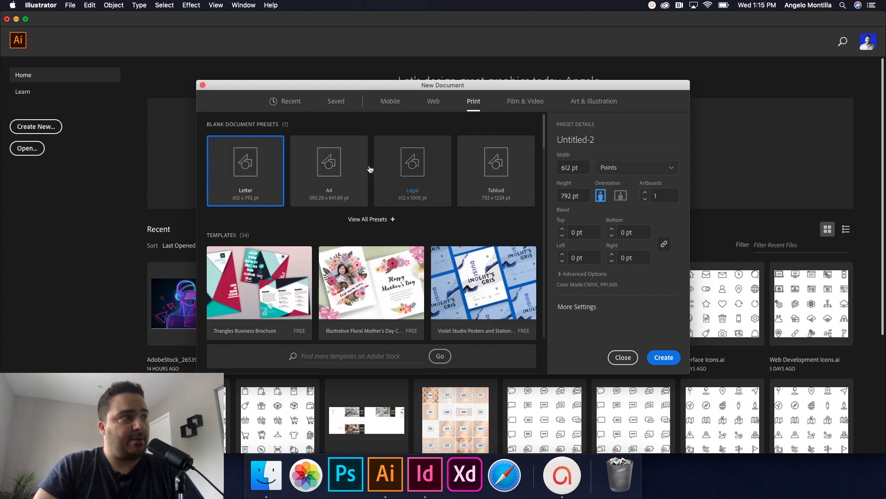
pyautogui.click(332, 167)
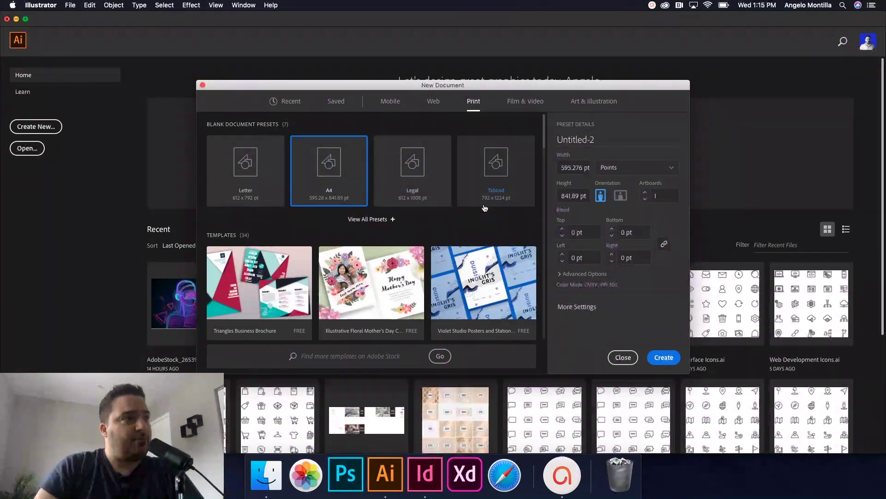
pyautogui.click(664, 357)
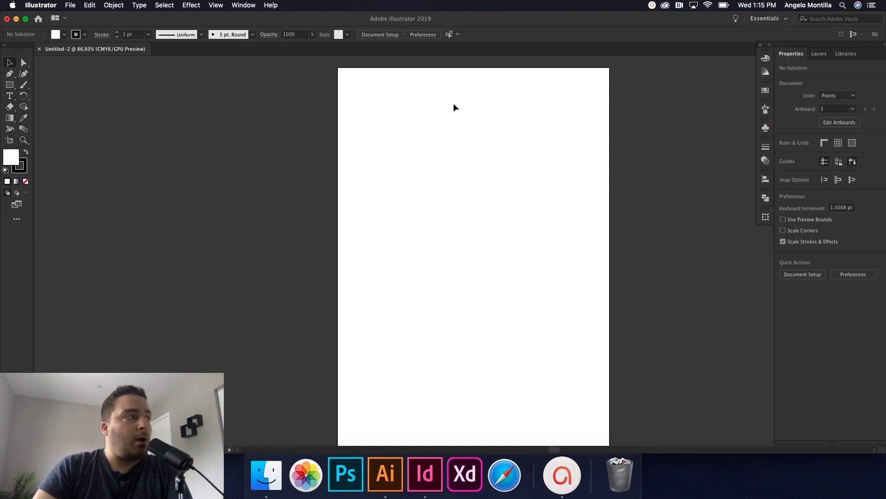
# Step: Place a text object on the artboard and delete its placeholder text
pyautogui.click(9, 96)
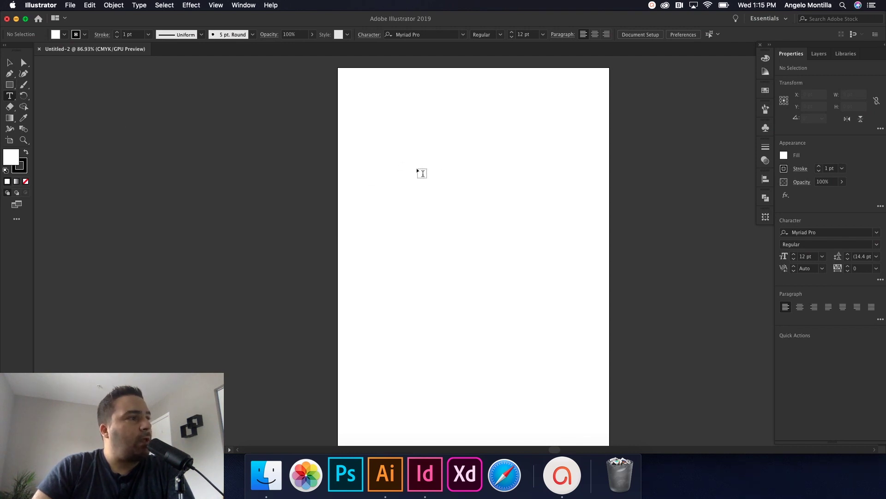
pyautogui.click(439, 203)
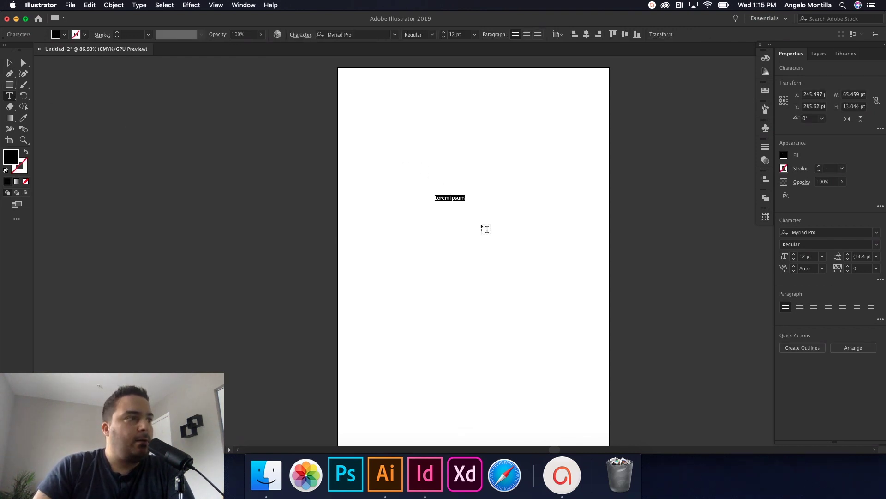
pyautogui.click(10, 63)
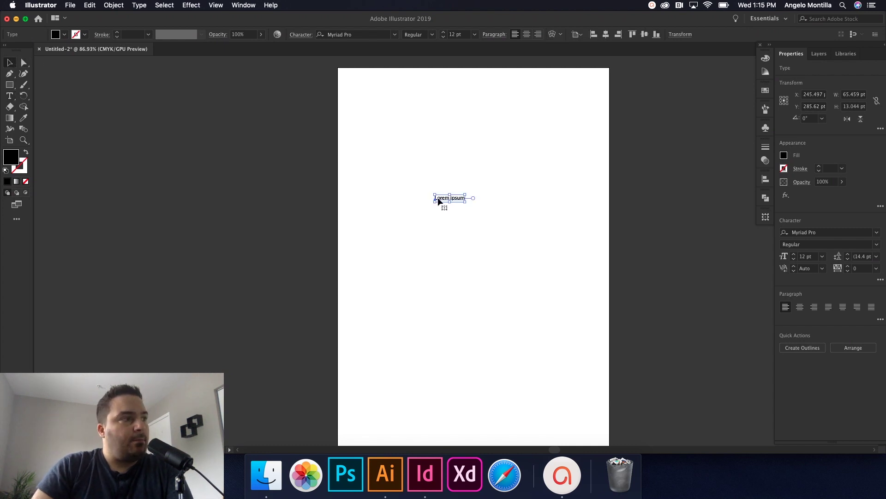
pyautogui.press('Delete')
# Step: Type RIDE, STATIC and WAVE on three stacked lines near the artboard centre
pyautogui.press('t')
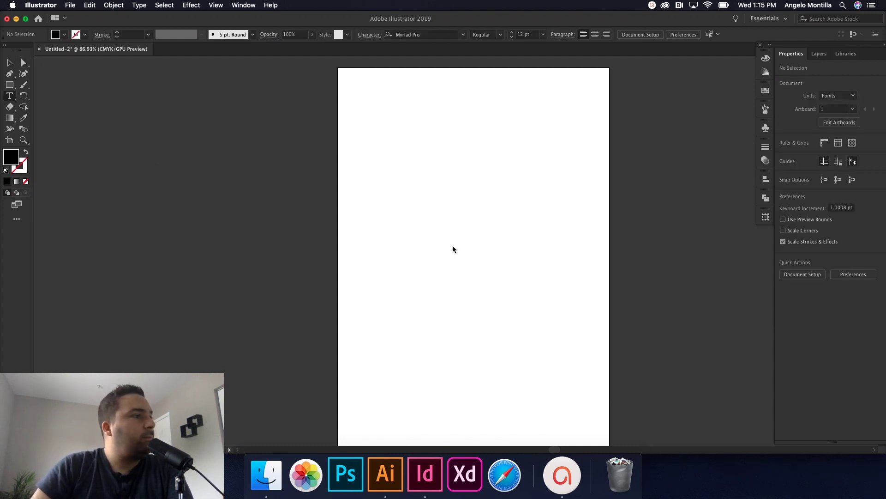
pyautogui.click(446, 203)
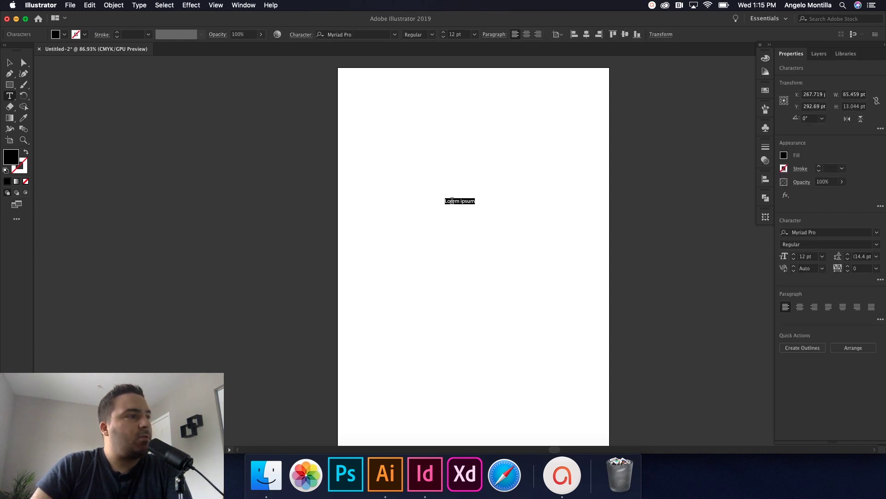
pyautogui.write('Sta')
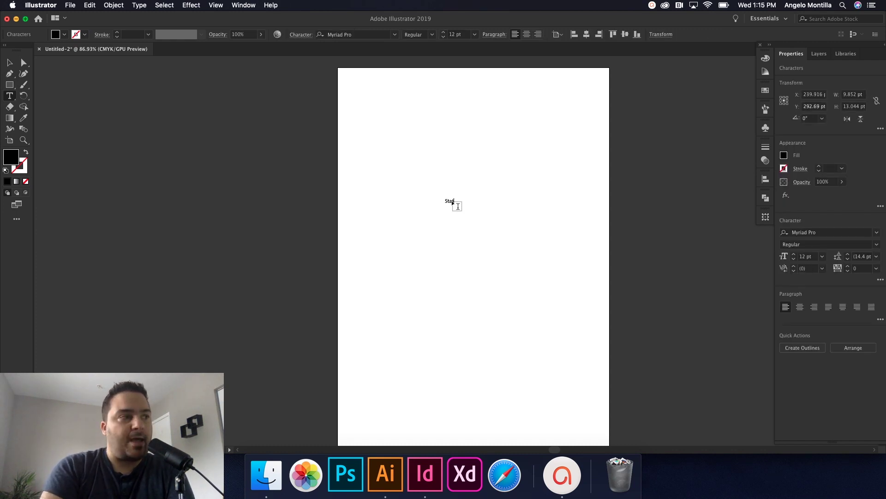
pyautogui.write('t')
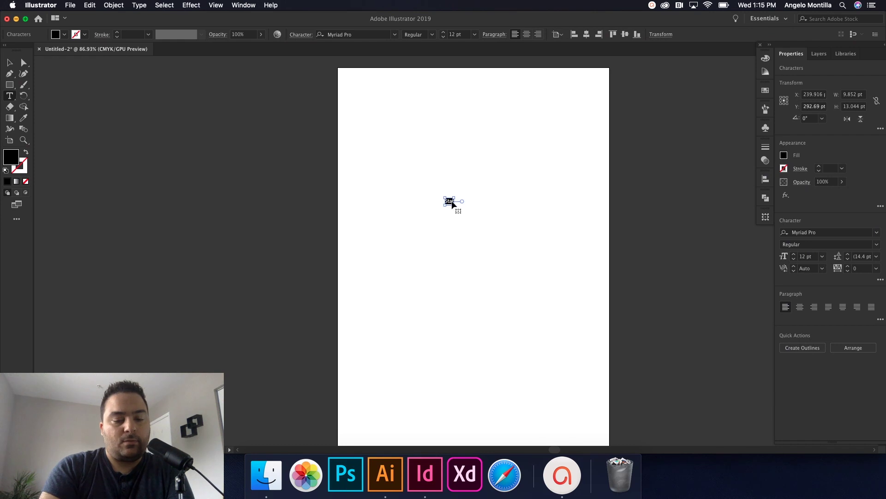
pyautogui.write('es')
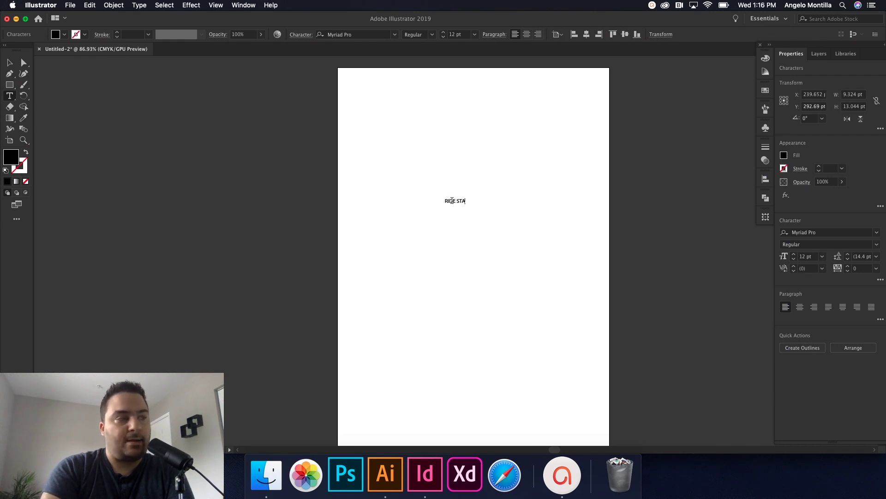
pyautogui.press('BackSpace')
pyautogui.press('BackSpace')
pyautogui.write('STATIC')
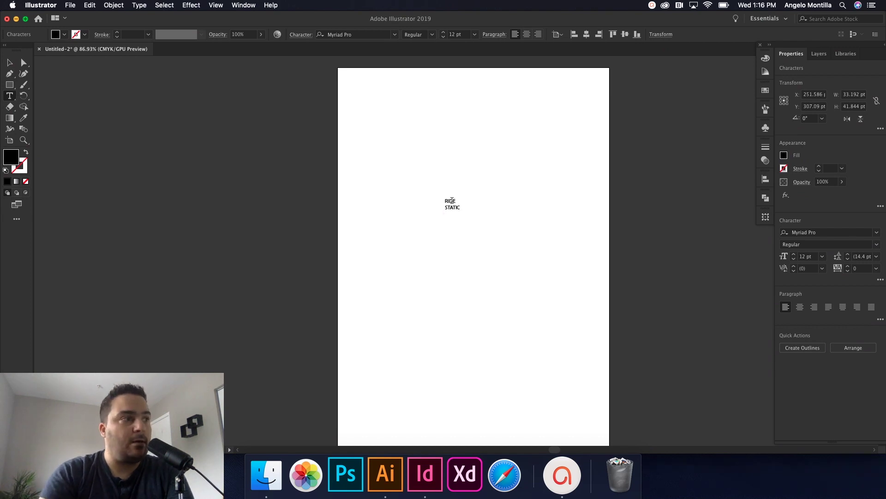
pyautogui.write('WAVE')
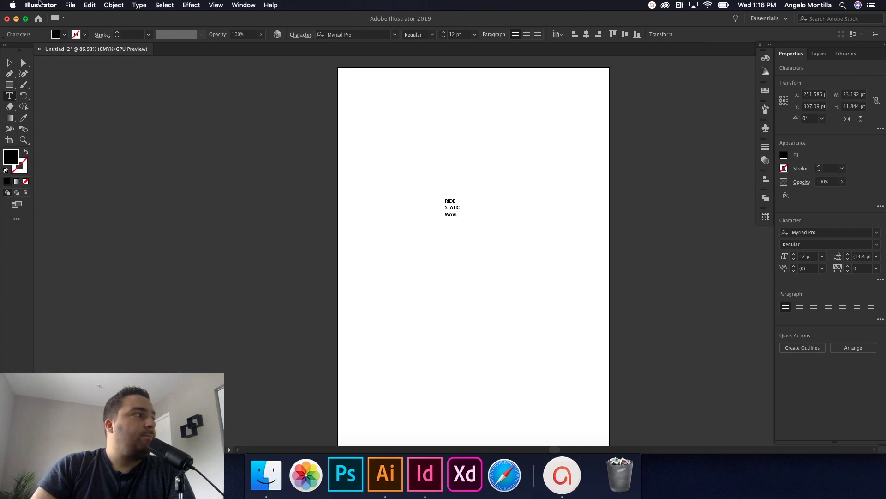
# Step: Enlarge the text block and set its font size to 100 pt
pyautogui.click(10, 64)
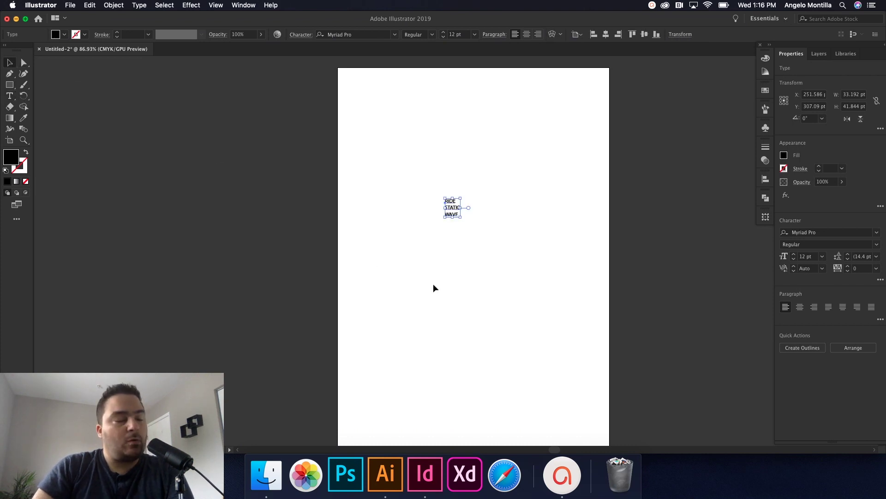
pyautogui.moveTo(461, 216); pyautogui.dragTo(555, 299)
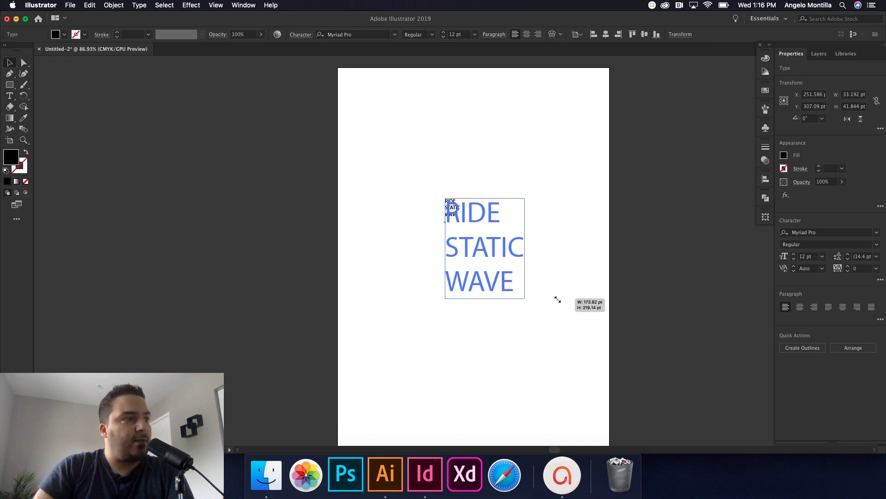
pyautogui.moveTo(484, 261); pyautogui.dragTo(478, 230)
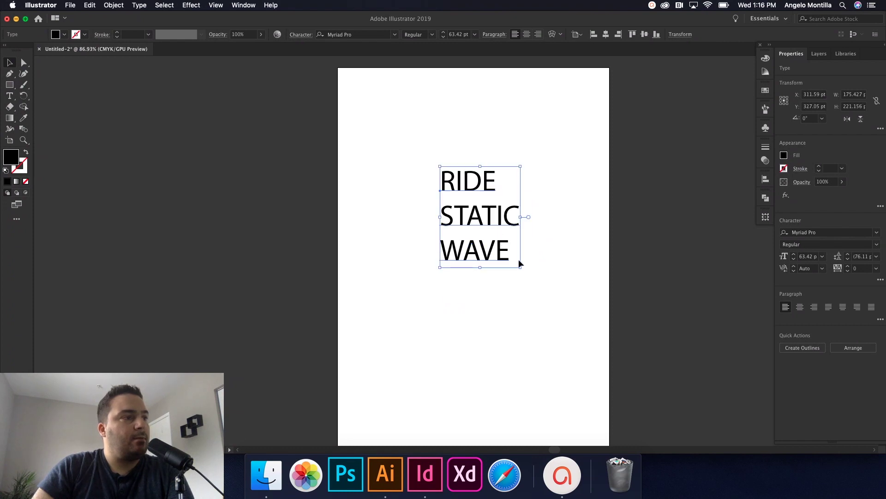
pyautogui.moveTo(518, 268); pyautogui.dragTo(565, 323)
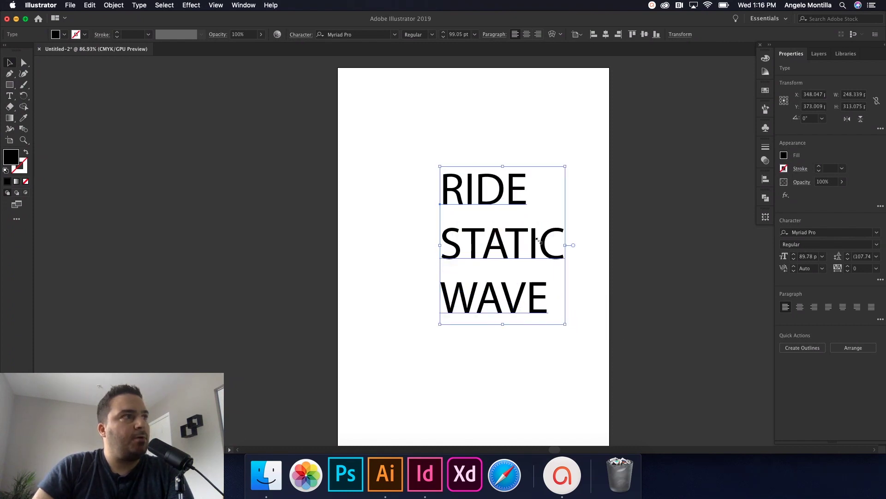
pyautogui.click(462, 35)
pyautogui.write('100')
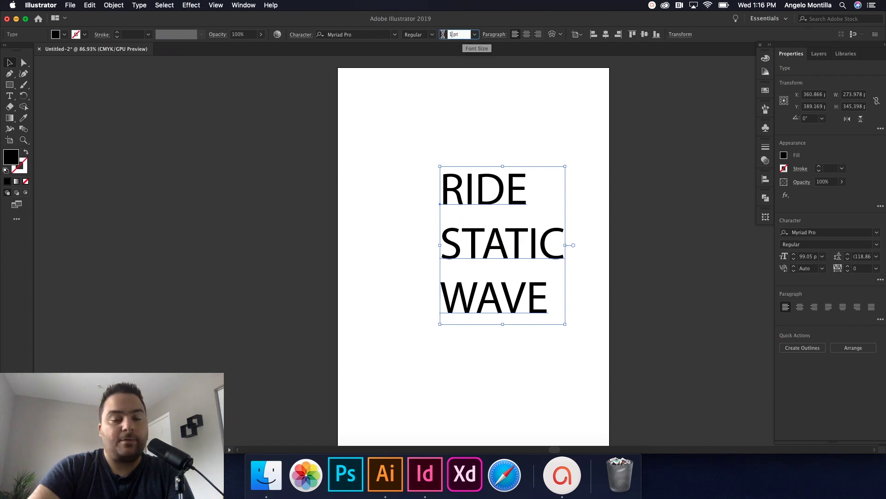
pyautogui.press('Return')
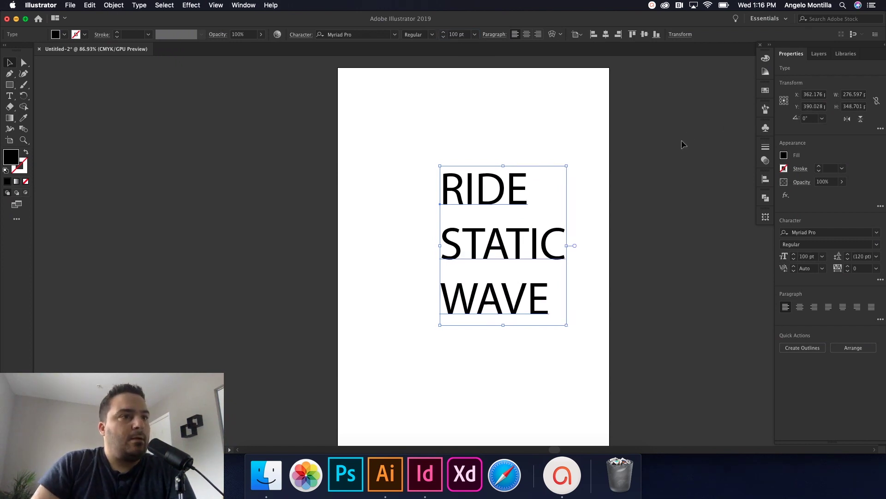
# Step: Centre the text block horizontally and vertically on the artboard with the Align panel
pyautogui.click(765, 179)
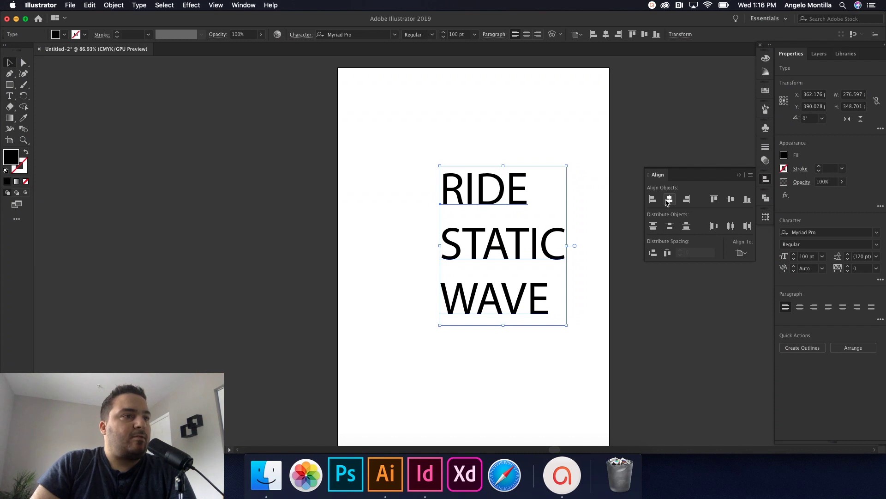
pyautogui.click(669, 200)
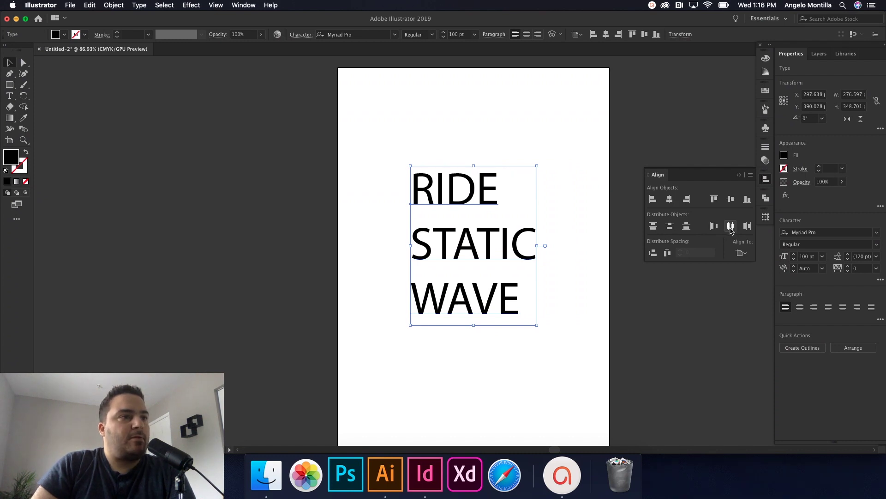
pyautogui.click(731, 199)
pyautogui.click(586, 207)
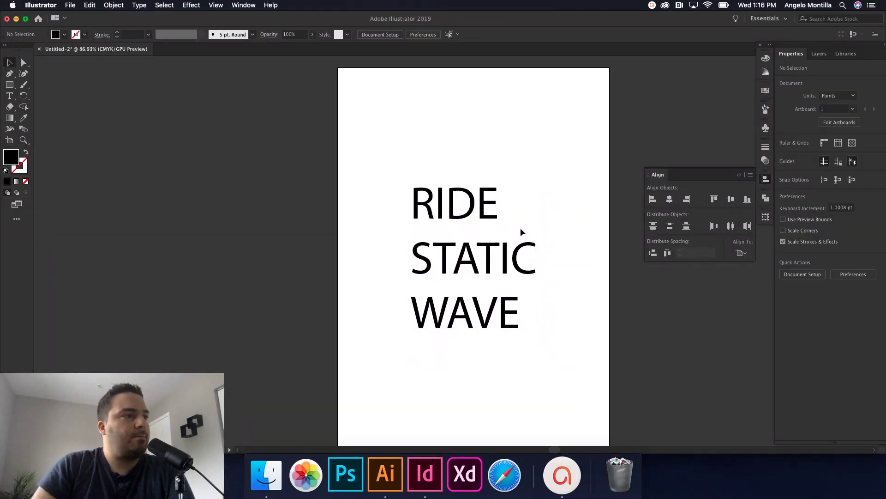
pyautogui.click(470, 231)
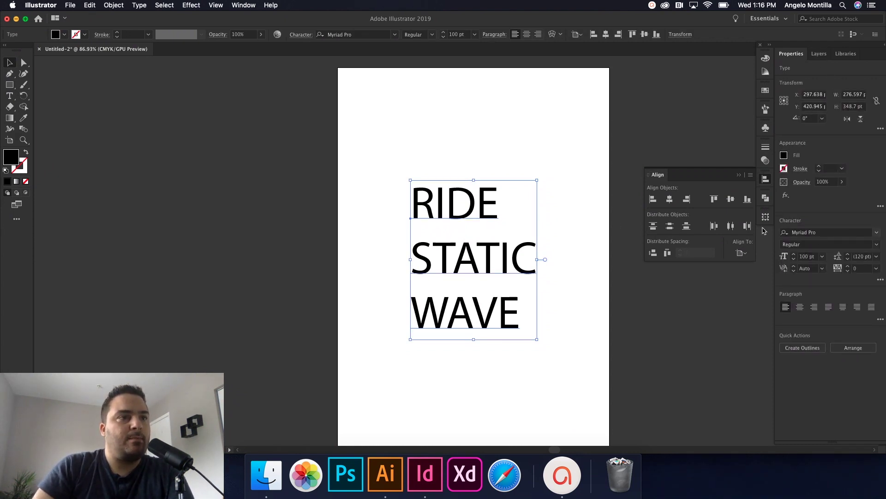
# Step: Set the text to Gotham-Black and tighten its leading to 100 pt
pyautogui.click(823, 233)
pyautogui.write('gotham')
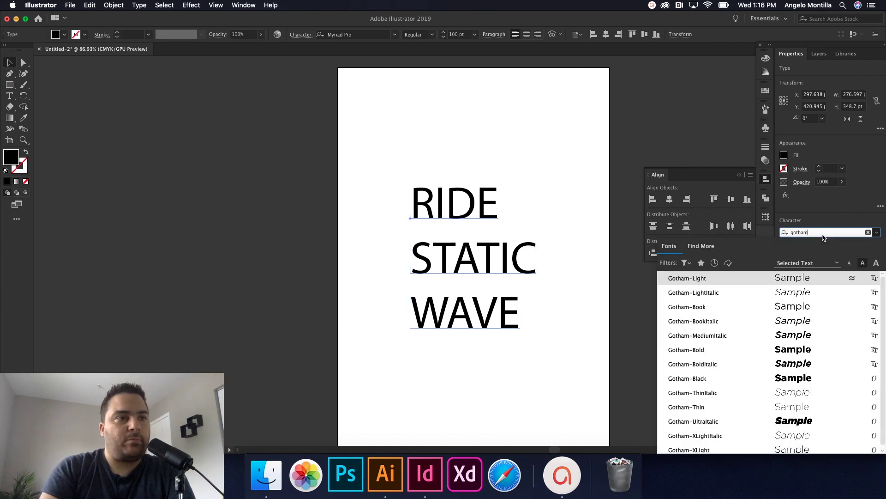
pyautogui.click(709, 380)
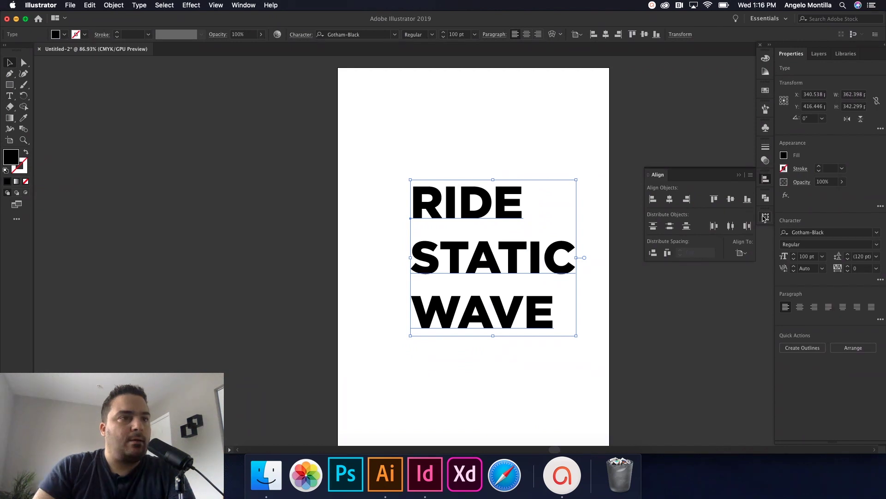
pyautogui.click(847, 259)
pyautogui.click(847, 259)
pyautogui.click(848, 259)
pyautogui.click(847, 260)
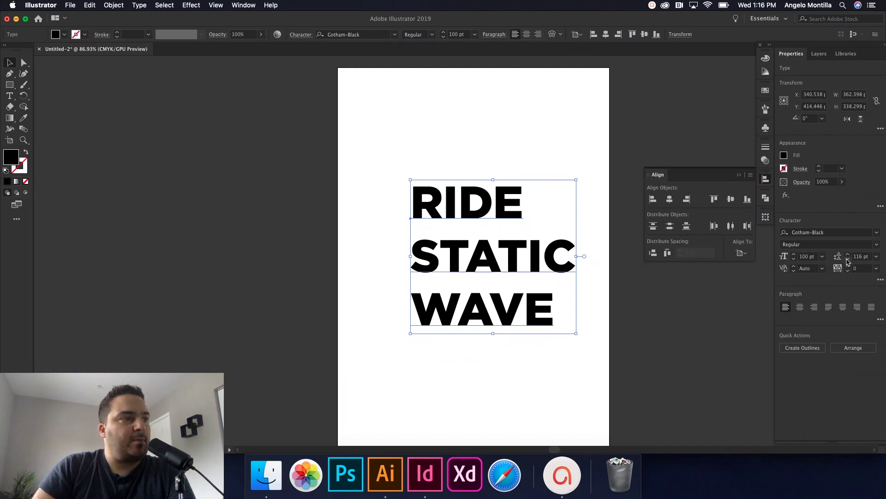
pyautogui.click(848, 260)
pyautogui.click(847, 260)
pyautogui.click(847, 259)
pyautogui.click(847, 259)
pyautogui.click(847, 259)
pyautogui.click(848, 260)
pyautogui.click(848, 260)
pyautogui.click(848, 259)
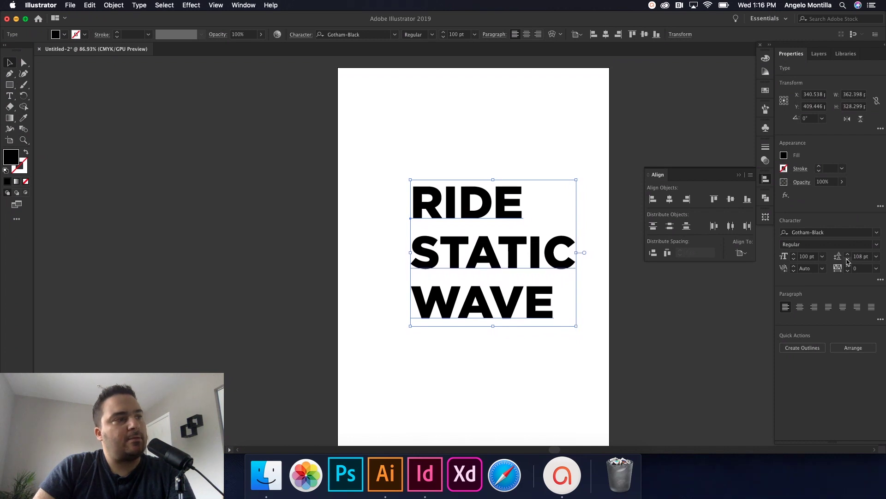
pyautogui.click(848, 259)
pyautogui.click(848, 259)
pyautogui.click(848, 260)
pyautogui.click(847, 259)
pyautogui.click(848, 260)
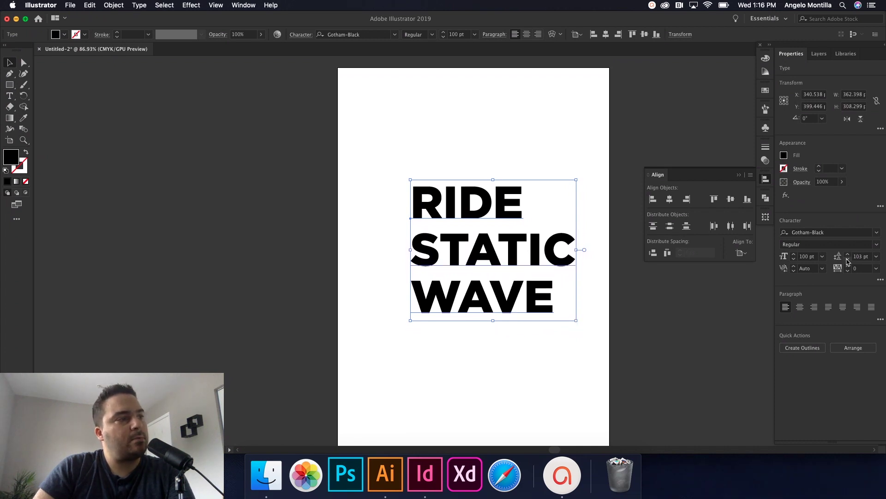
pyautogui.click(848, 260)
pyautogui.click(847, 259)
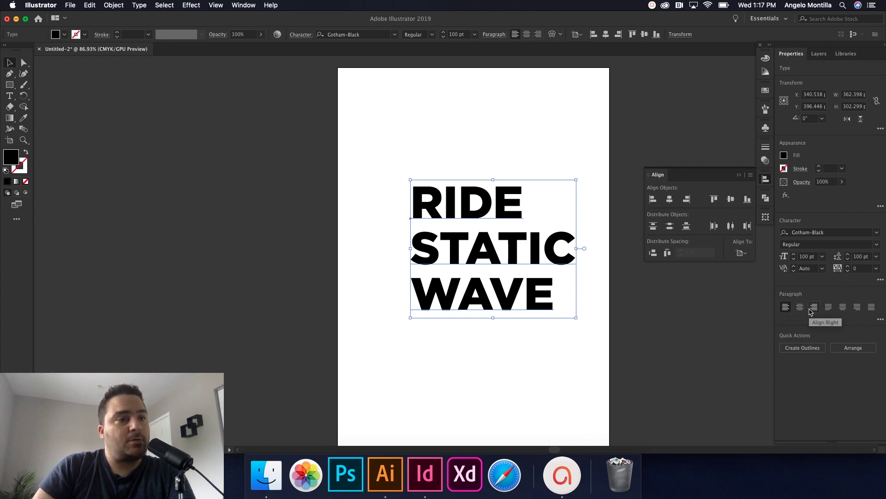
# Step: Centre-align the three lines and re-centre the block horizontally and vertically on the artboard
pyautogui.click(799, 307)
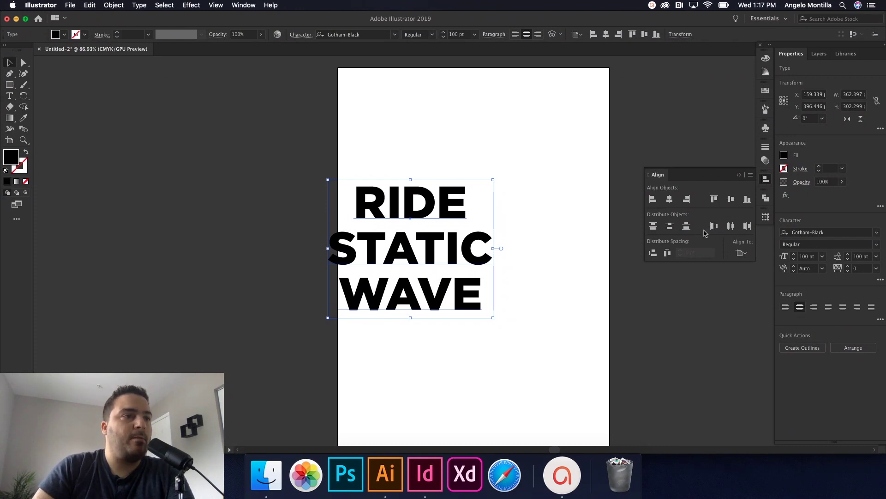
pyautogui.click(669, 199)
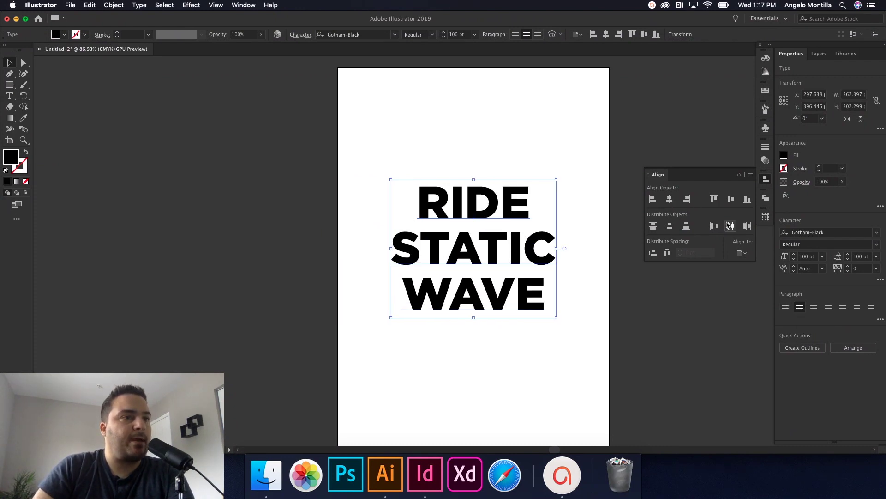
pyautogui.click(730, 200)
pyautogui.click(607, 224)
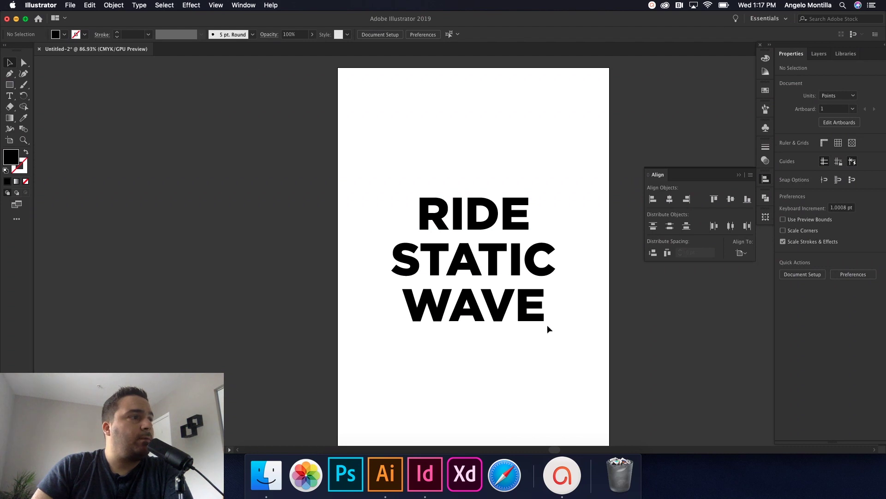
pyautogui.click(510, 265)
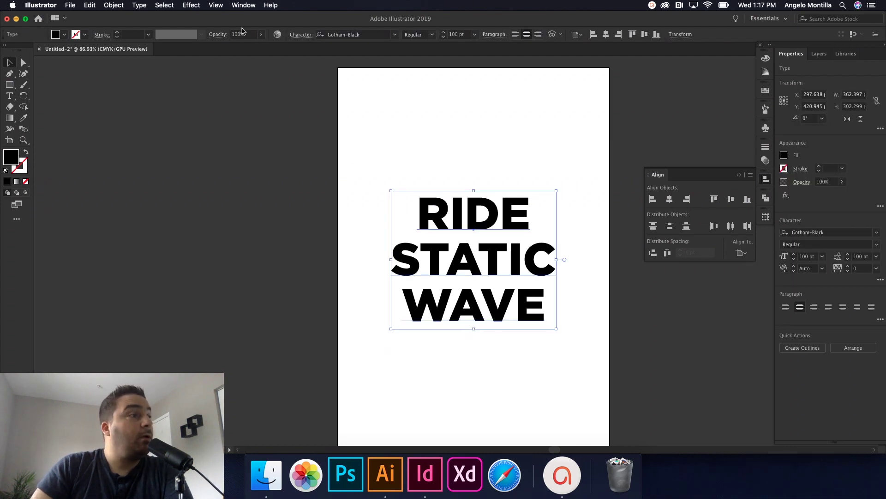
# Step: Add a horizontal Wave warp with 27% bend and 21% horizontal distortion
pyautogui.click(190, 4)
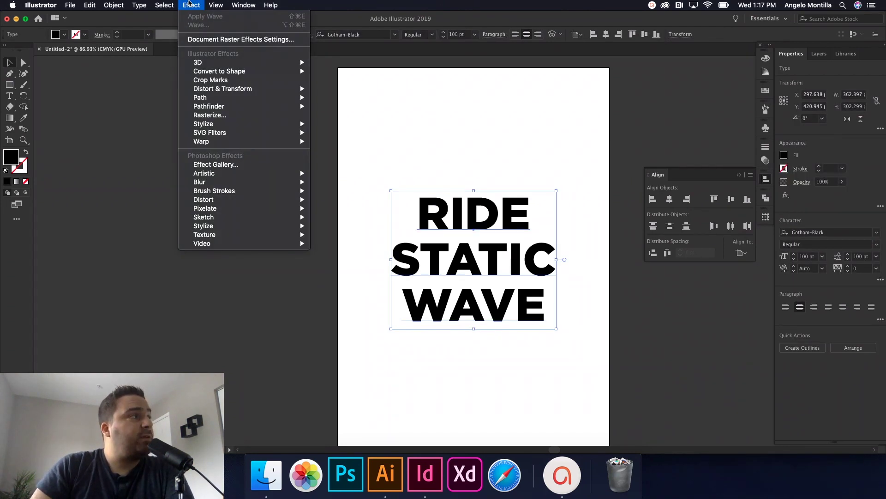
pyautogui.moveTo(227, 142)
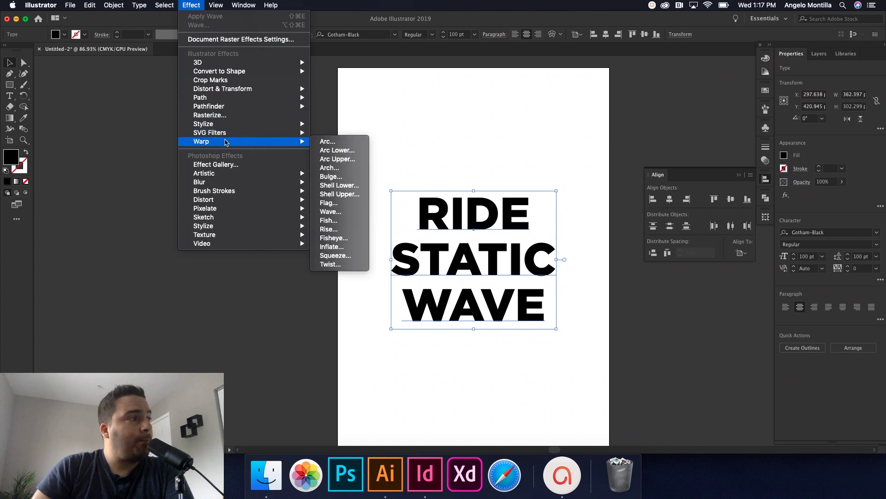
pyautogui.click(338, 214)
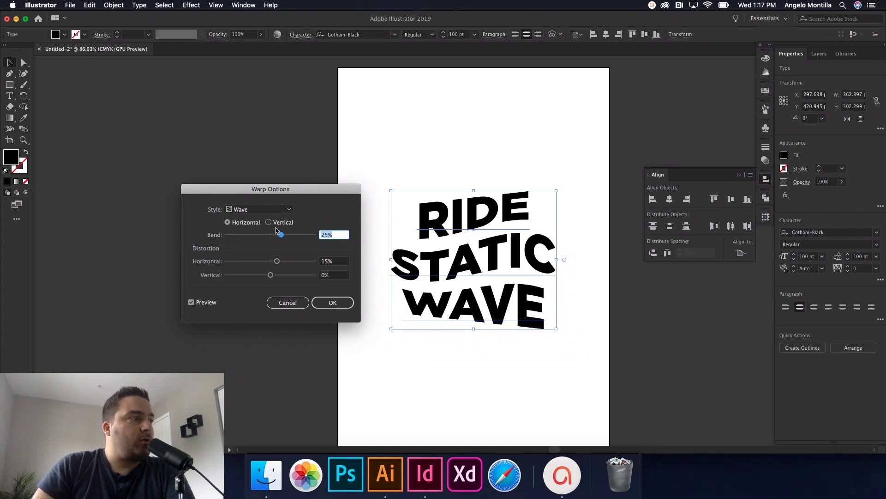
pyautogui.click(274, 225)
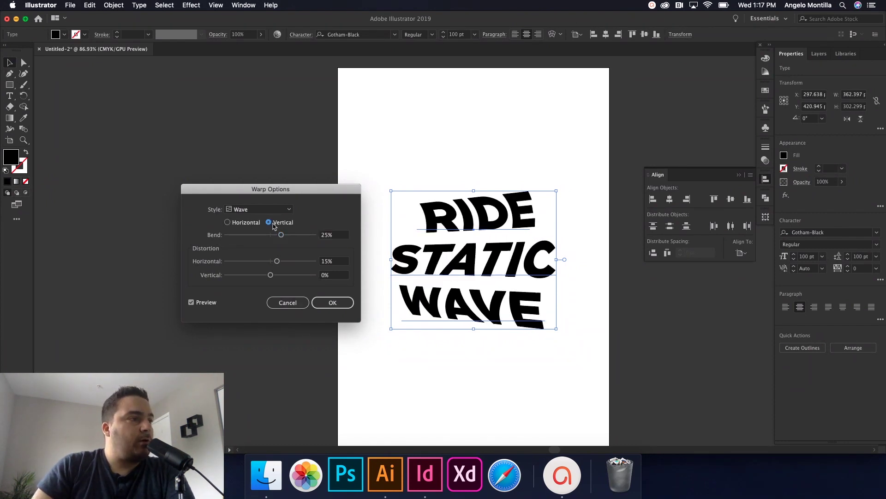
pyautogui.click(233, 223)
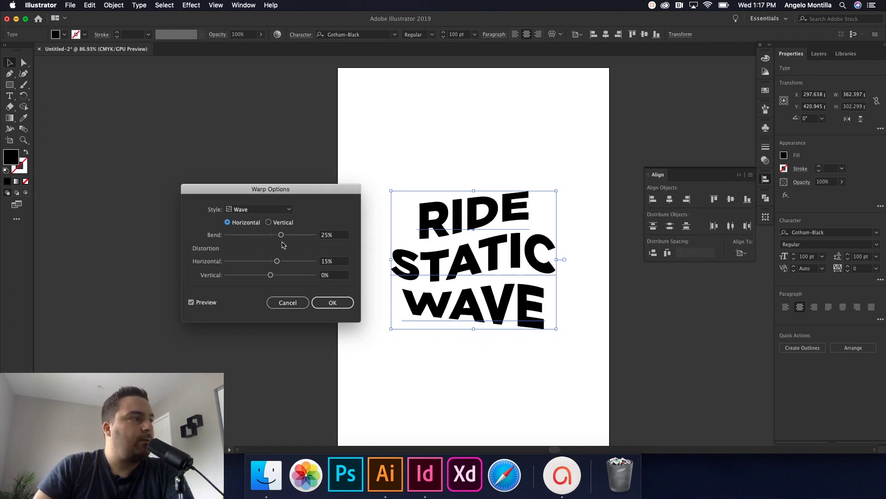
pyautogui.moveTo(281, 235)
pyautogui.mouseDown()
pyautogui.moveTo(255, 236)
pyautogui.moveTo(282, 236)
pyautogui.mouseUp()
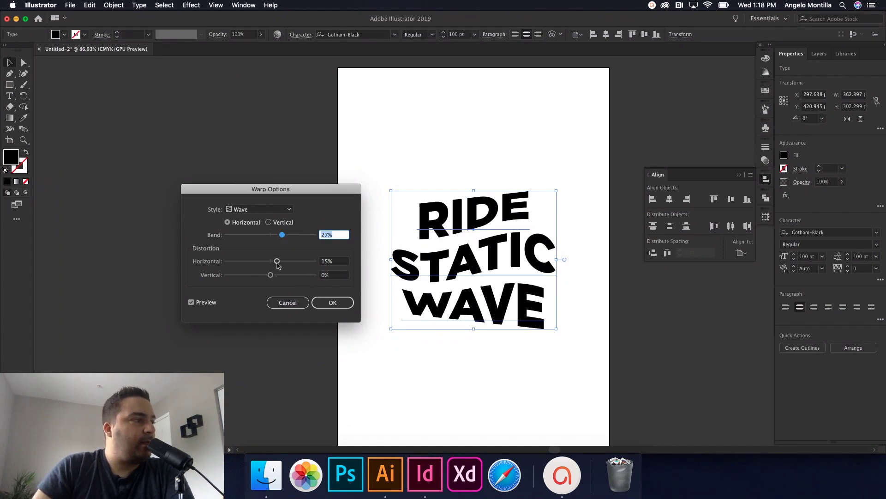
pyautogui.moveTo(277, 262)
pyautogui.mouseDown()
pyautogui.moveTo(257, 261)
pyautogui.moveTo(279, 261)
pyautogui.moveTo(260, 277)
pyautogui.moveTo(273, 277)
pyautogui.mouseUp()
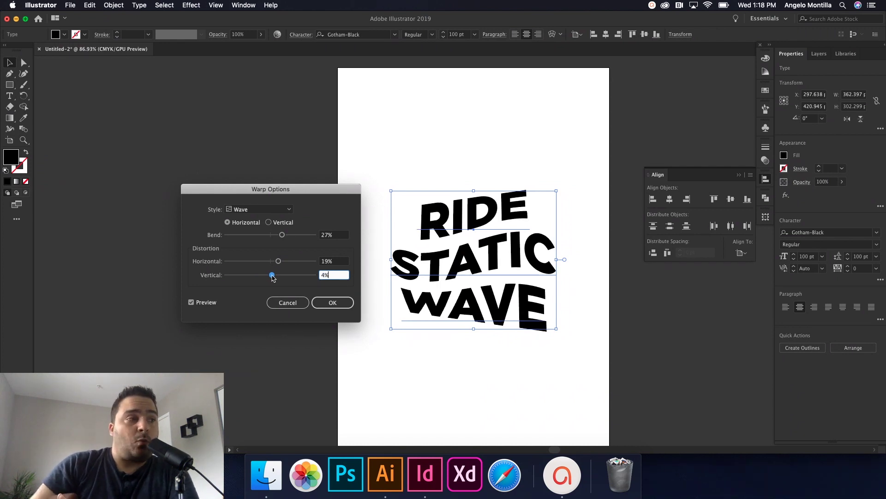
pyautogui.moveTo(274, 275); pyautogui.dragTo(273, 275)
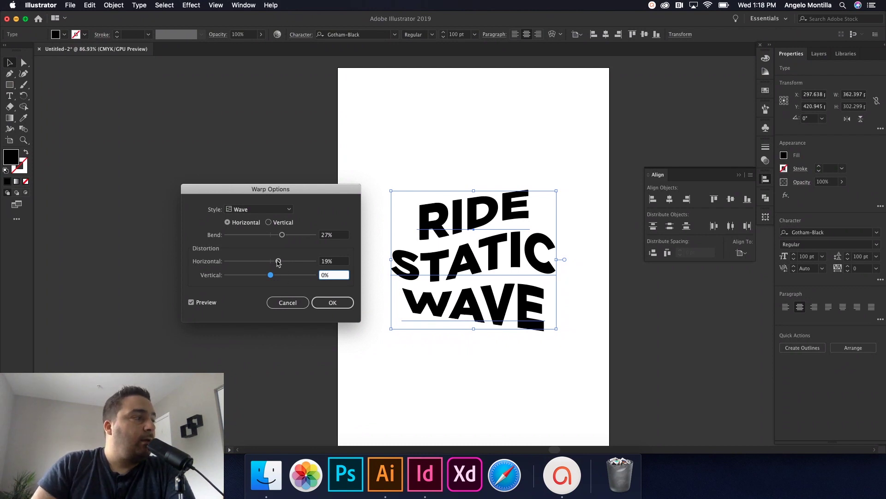
pyautogui.moveTo(279, 262); pyautogui.dragTo(279, 262)
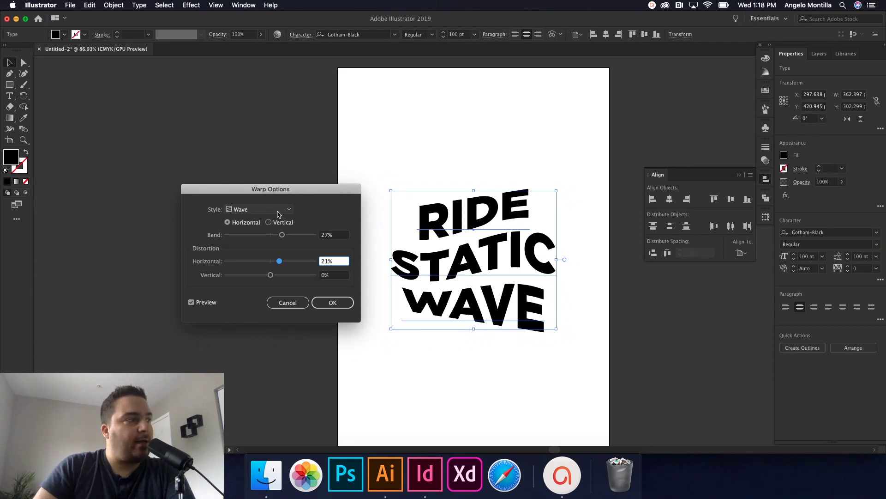
# Step: Preview the Flag, Fish and Rise styles, then settle on Wave and confirm the warp
pyautogui.click(286, 212)
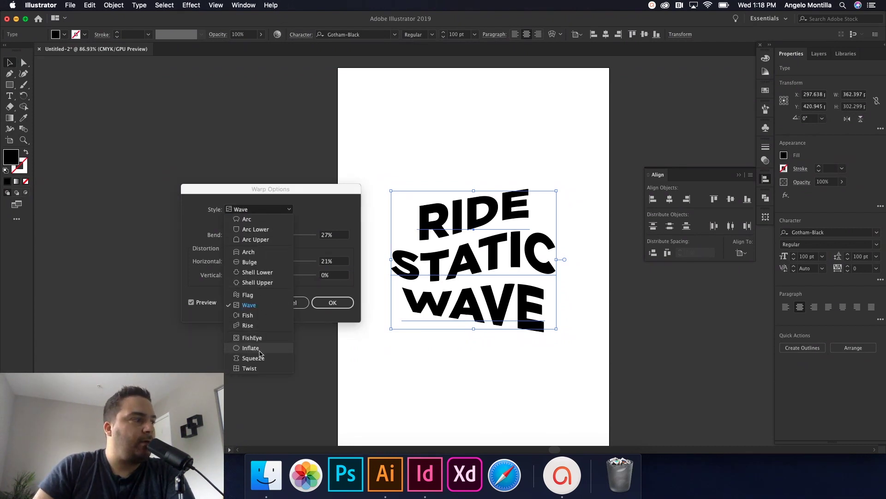
pyautogui.click(258, 297)
pyautogui.click(283, 212)
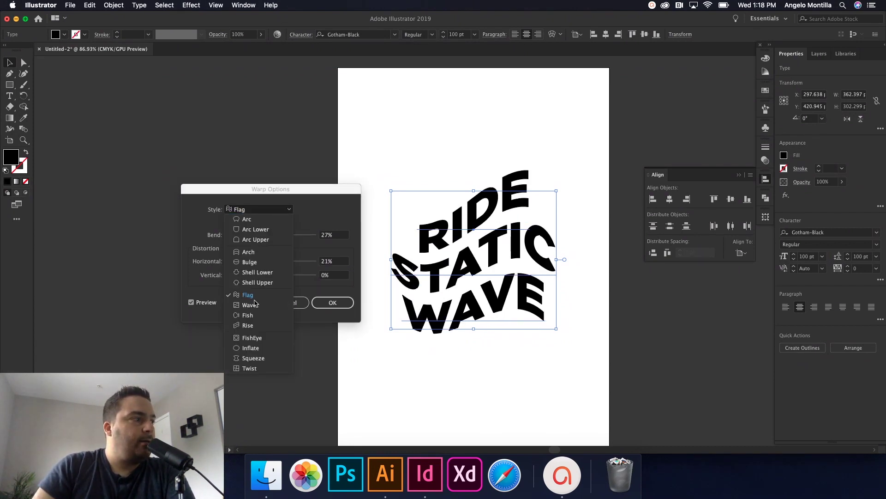
pyautogui.click(253, 315)
pyautogui.click(289, 211)
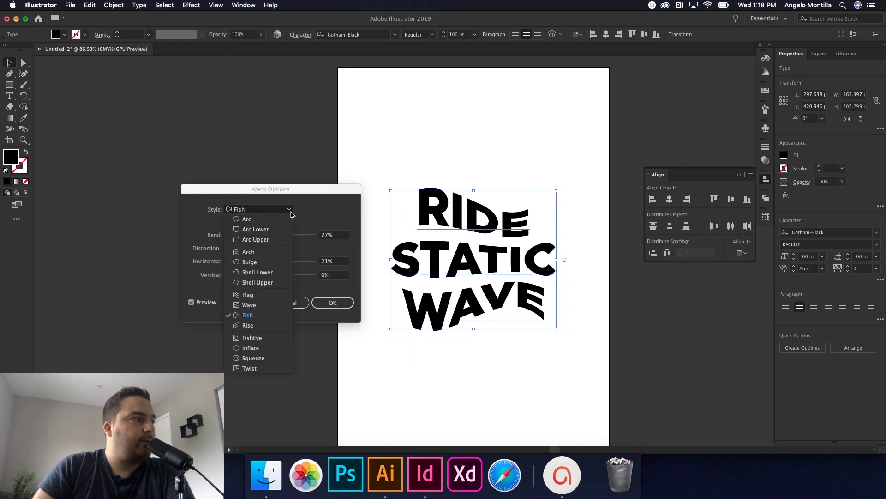
pyautogui.click(259, 328)
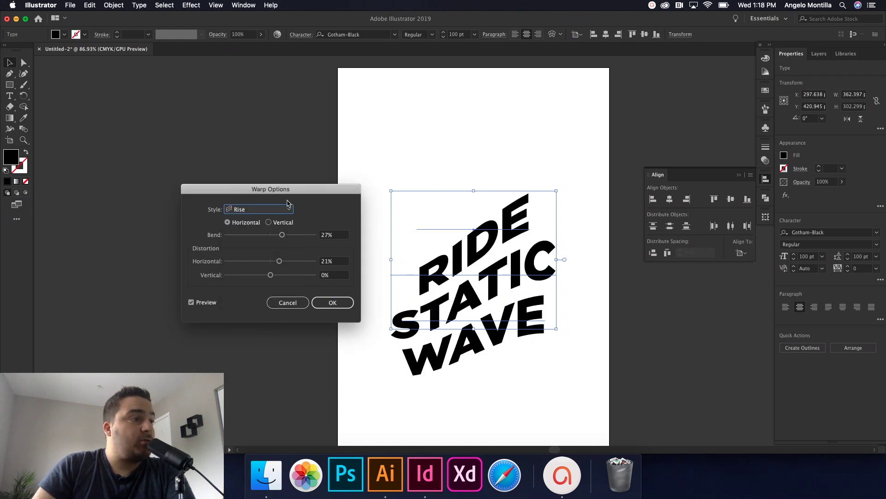
pyautogui.click(293, 213)
pyautogui.click(253, 307)
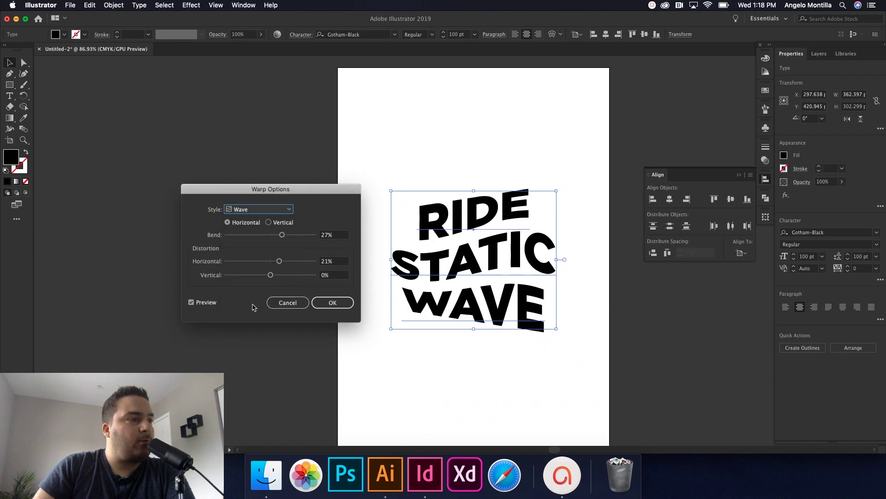
pyautogui.click(331, 303)
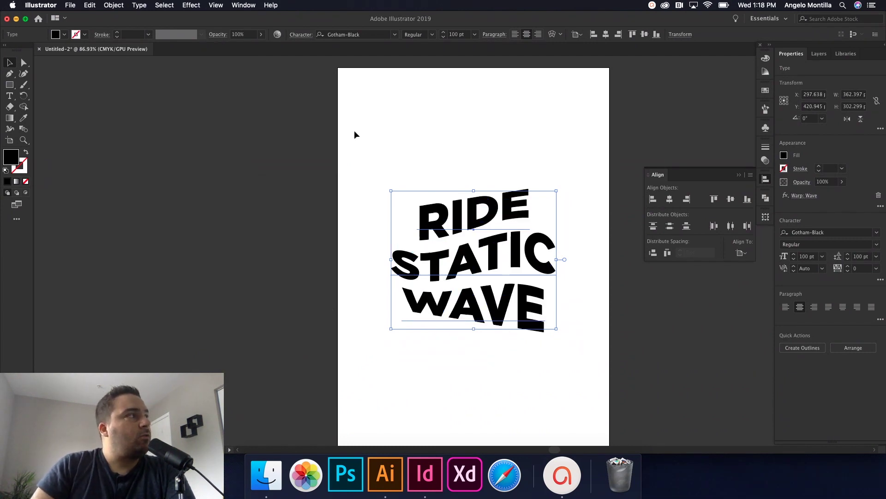
# Step: Open the Gaussian Blur effect on the text with live preview turned on
pyautogui.click(199, 5)
pyautogui.moveTo(215, 183)
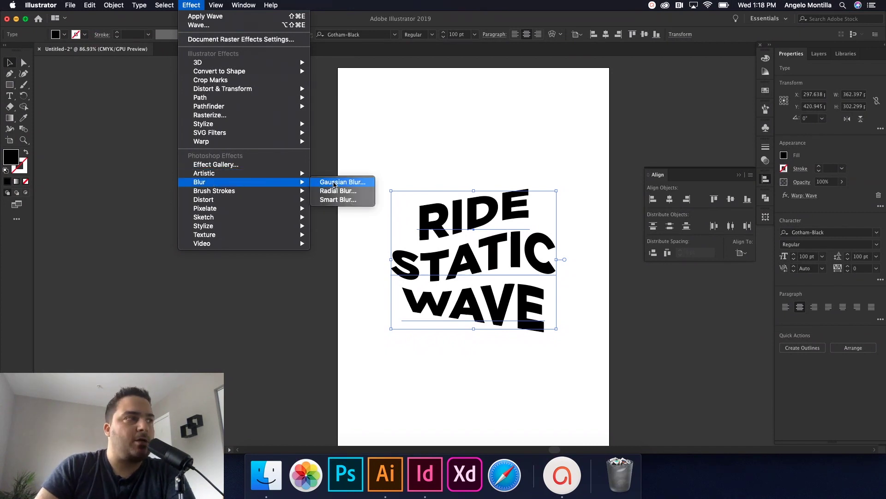
pyautogui.click(334, 185)
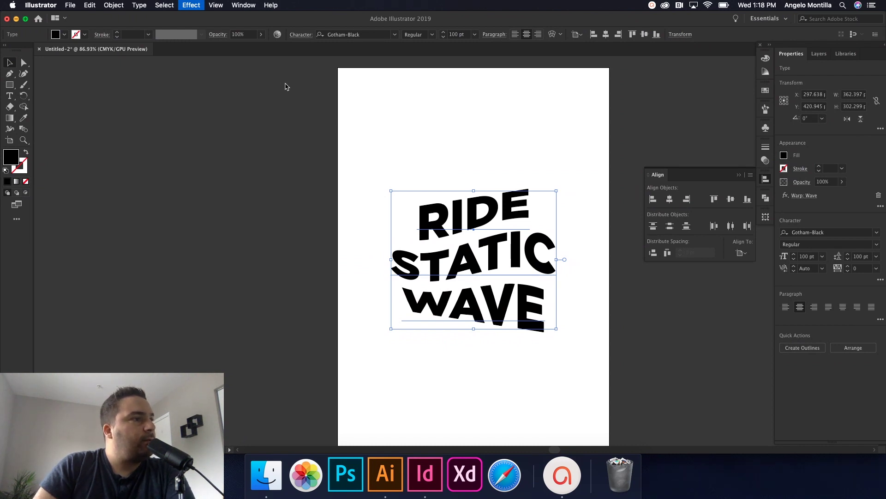
pyautogui.moveTo(53, 64); pyautogui.dragTo(216, 112)
pyautogui.click(178, 145)
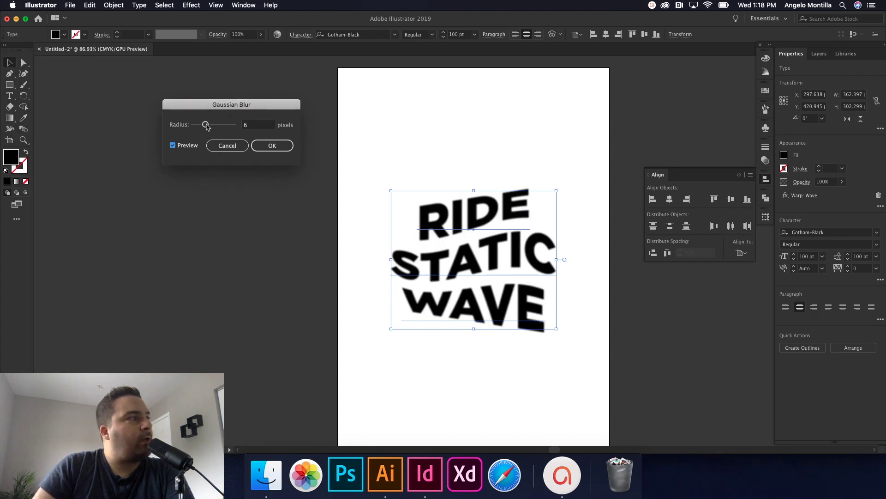
# Step: Set the Gaussian Blur radius to 6 pixels and apply it
pyautogui.moveTo(206, 126)
pyautogui.mouseDown()
pyautogui.moveTo(230, 127)
pyautogui.moveTo(212, 127)
pyautogui.mouseUp()
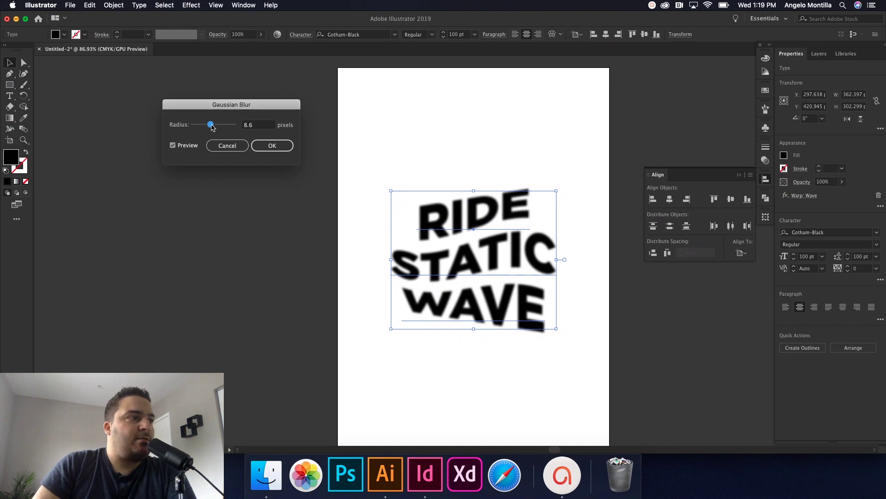
pyautogui.moveTo(212, 127); pyautogui.dragTo(212, 127)
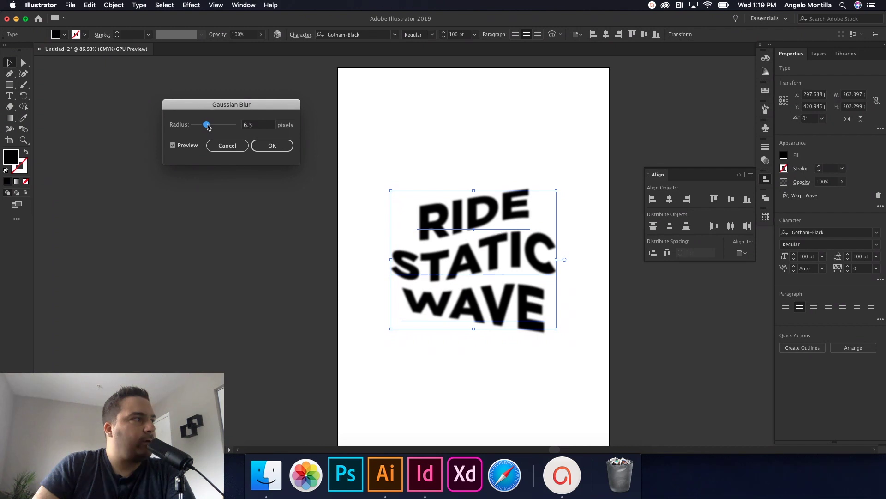
pyautogui.moveTo(207, 127); pyautogui.dragTo(206, 127)
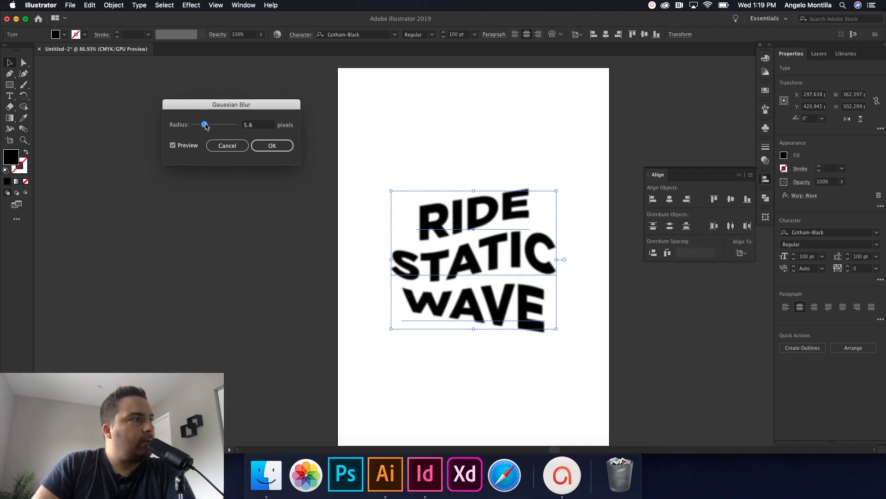
pyautogui.moveTo(206, 127); pyautogui.dragTo(207, 127)
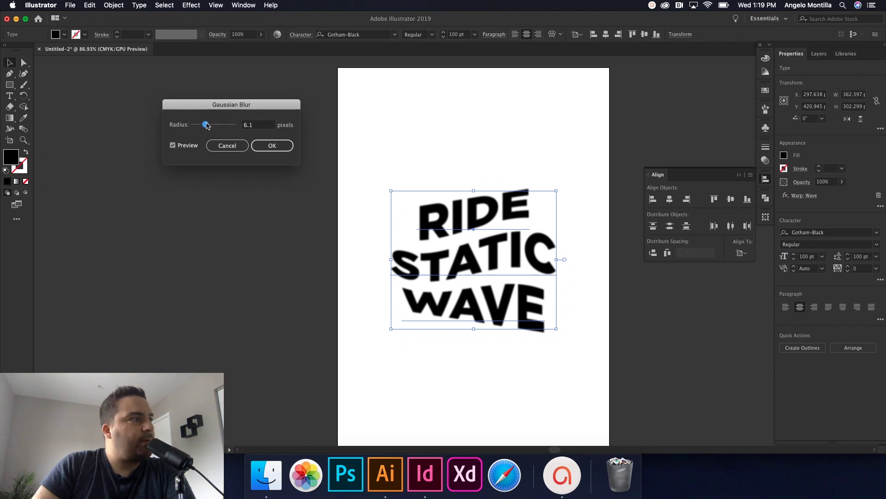
pyautogui.doubleClick(253, 128)
pyautogui.write('6')
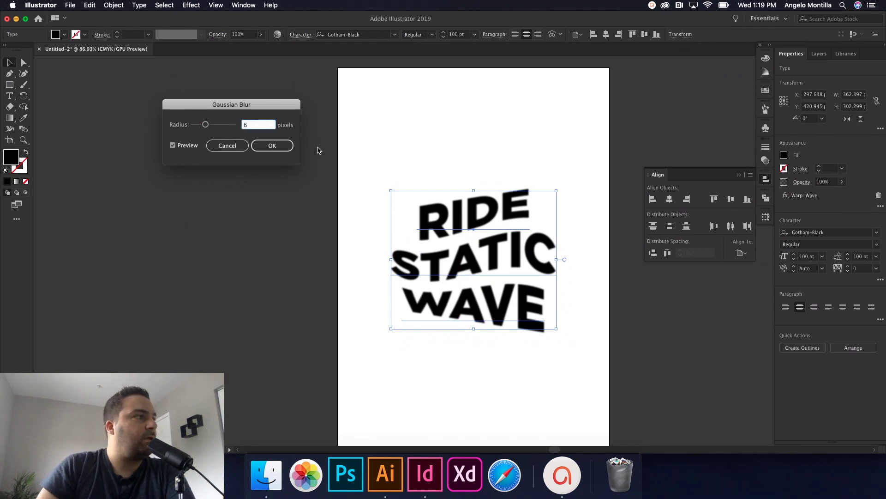
pyautogui.click(274, 146)
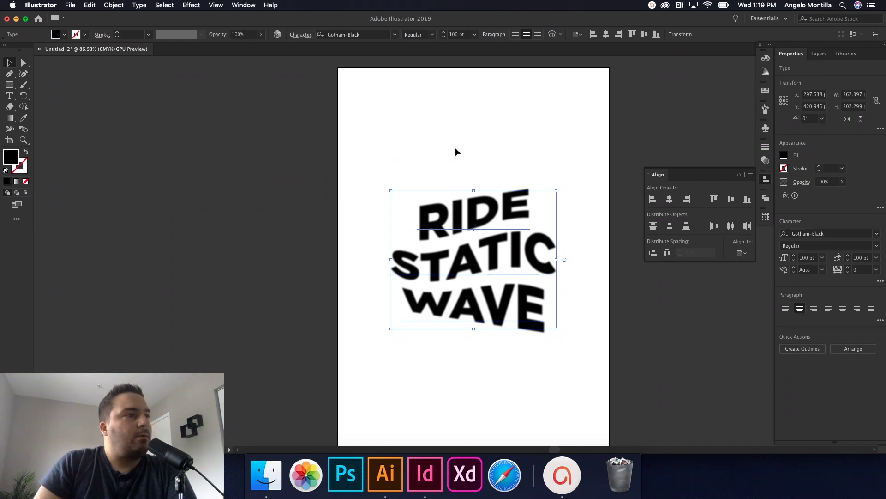
pyautogui.click(515, 180)
pyautogui.click(509, 224)
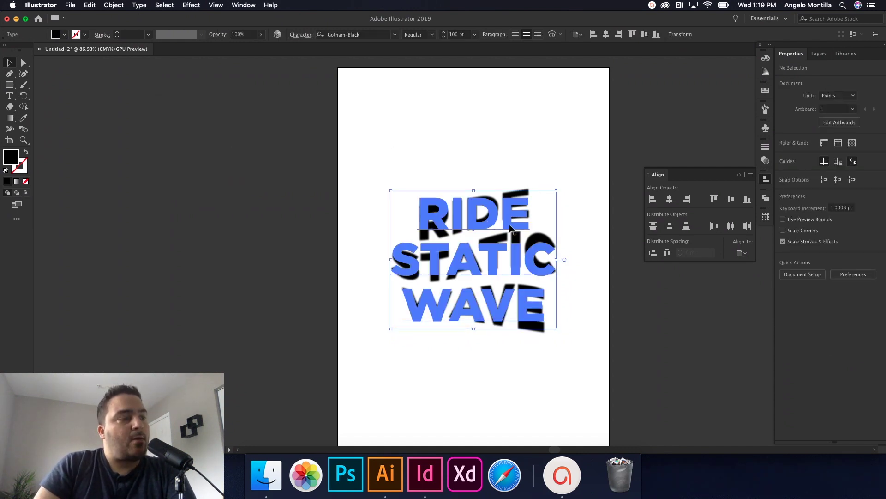
pyautogui.click(508, 157)
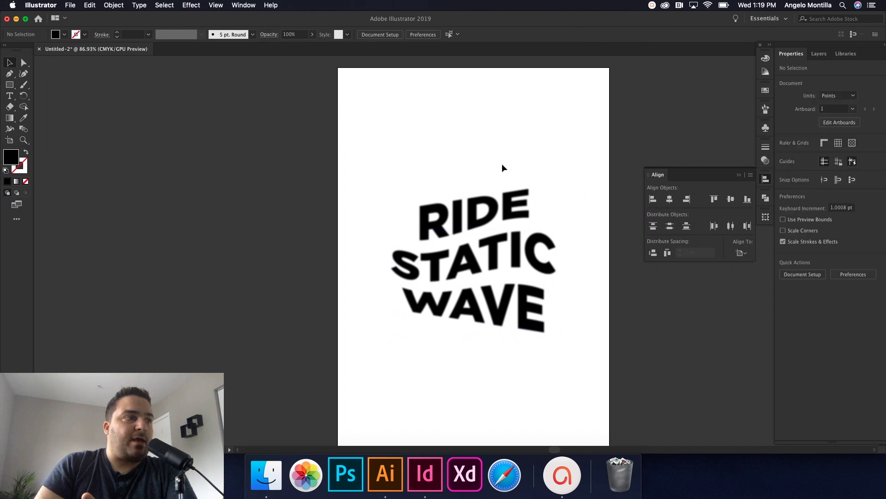
pyautogui.click(461, 225)
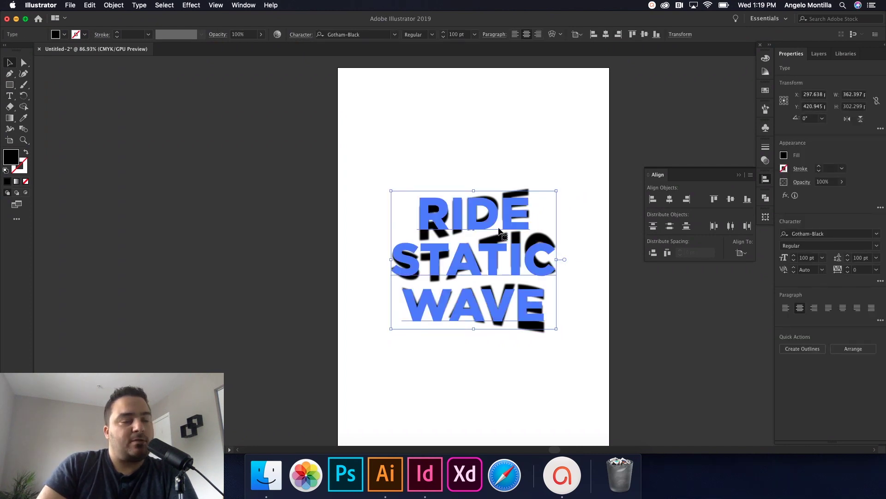
pyautogui.doubleClick(443, 220)
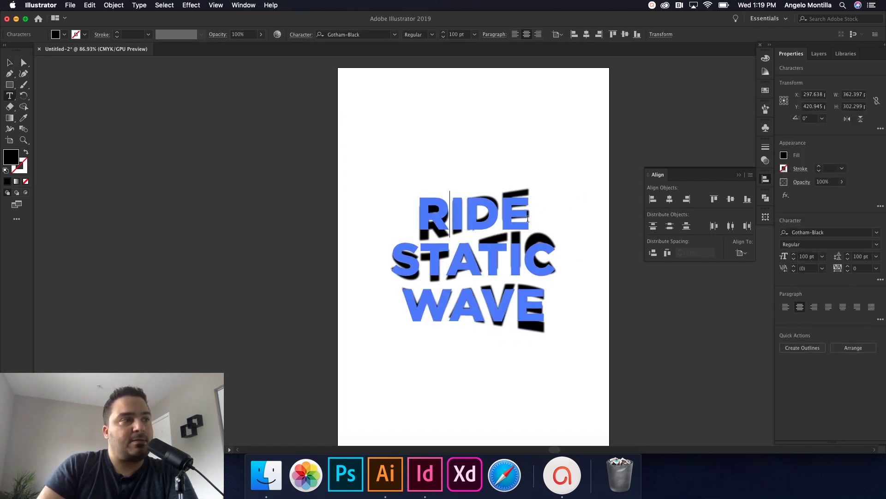
pyautogui.doubleClick(444, 219)
pyautogui.moveTo(523, 257); pyautogui.dragTo(433, 255)
pyautogui.click(433, 255)
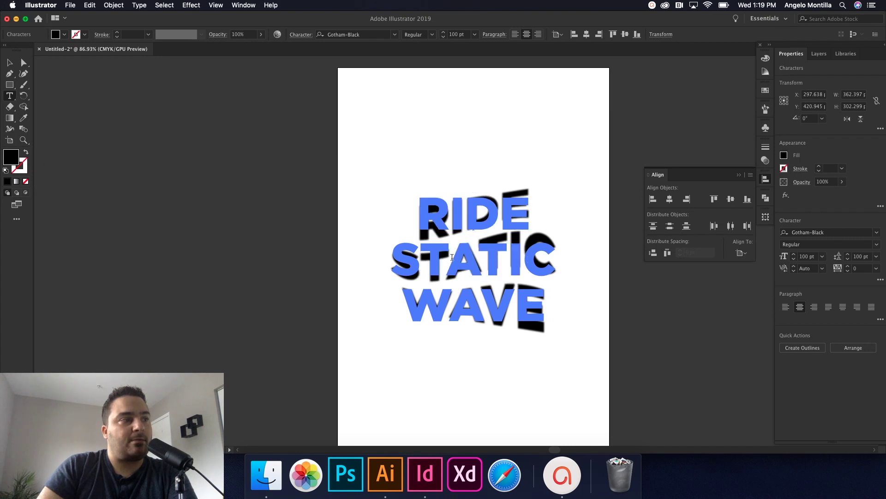
pyautogui.click(9, 63)
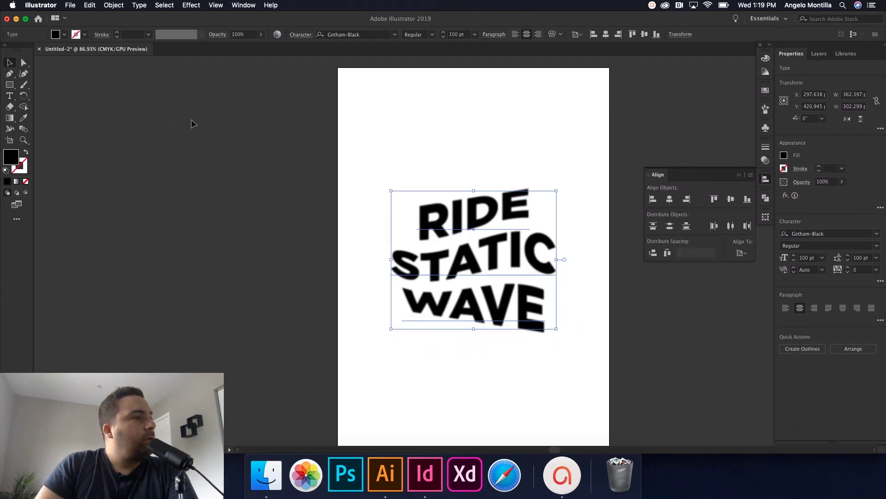
pyautogui.click(191, 122)
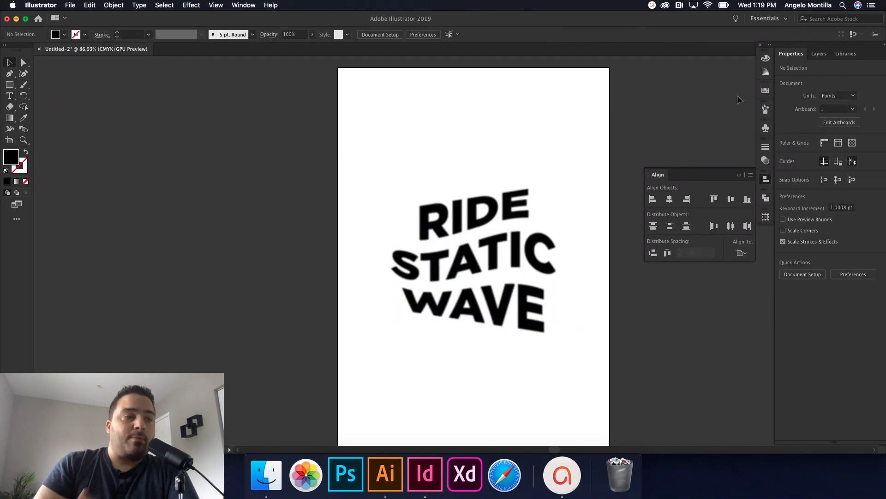
pyautogui.click(423, 233)
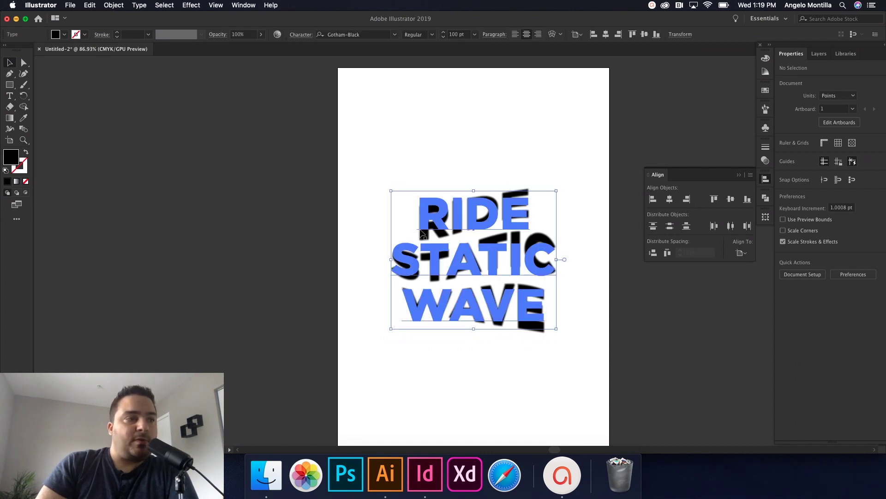
pyautogui.click(561, 166)
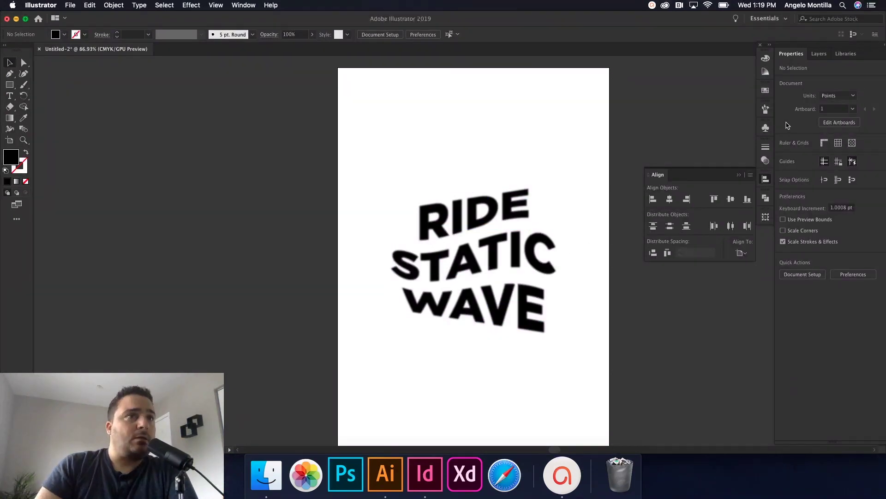
pyautogui.click(519, 237)
pyautogui.click(849, 55)
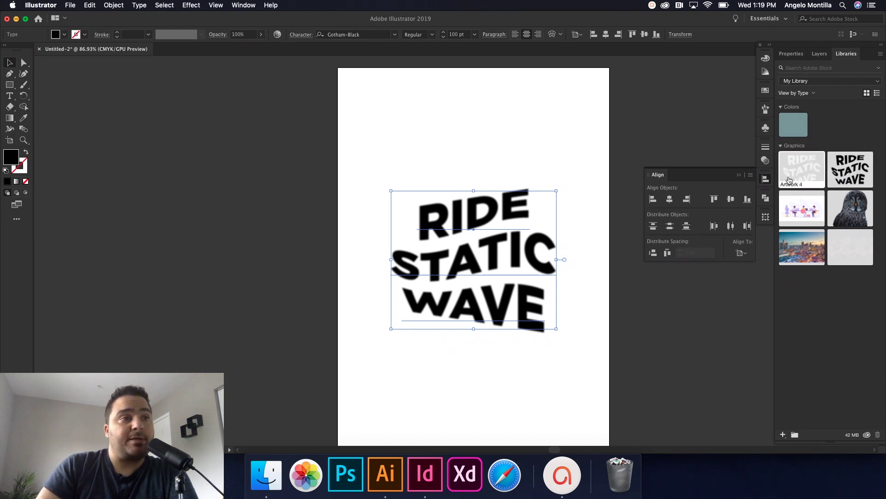
# Step: Drag the blurred wavy RIDE STATIC WAVE text into My Library as a graphic asset
pyautogui.moveTo(801, 170); pyautogui.dragTo(516, 260)
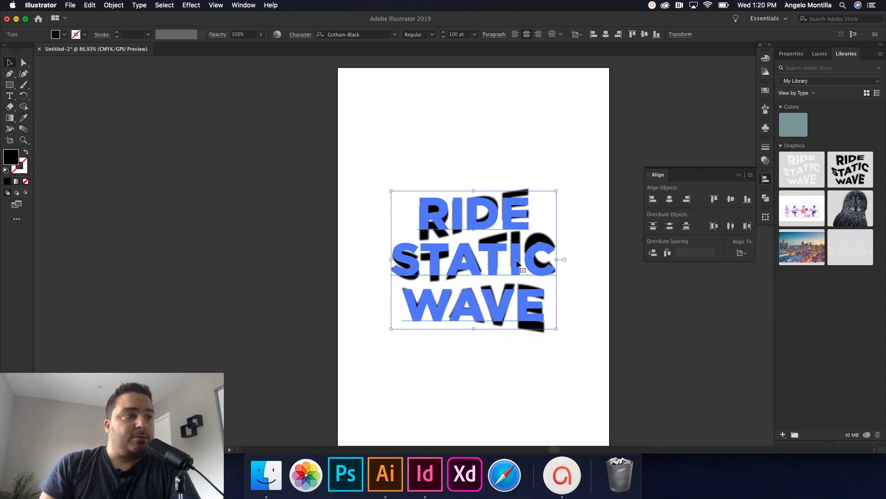
pyautogui.moveTo(517, 264); pyautogui.dragTo(813, 306)
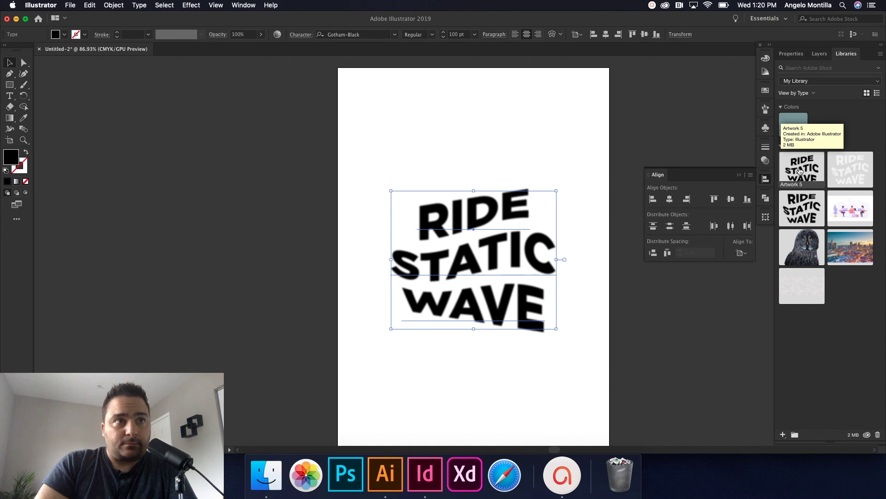
pyautogui.click(406, 371)
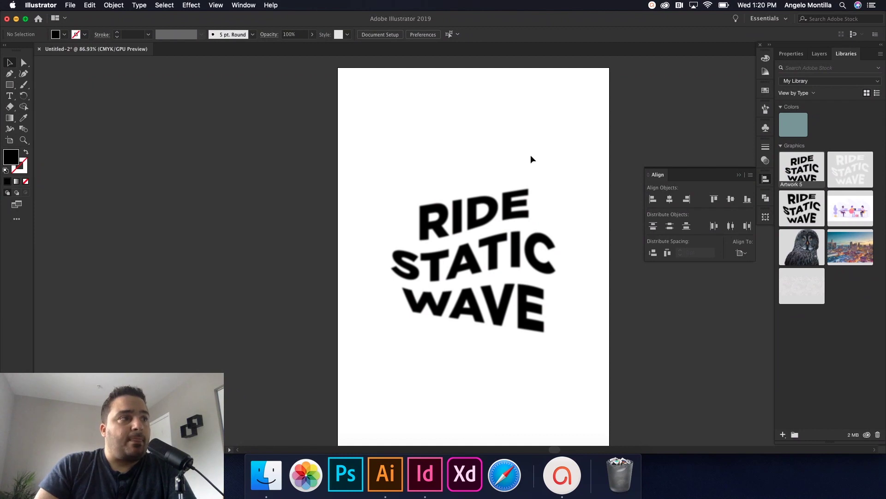
pyautogui.click(504, 208)
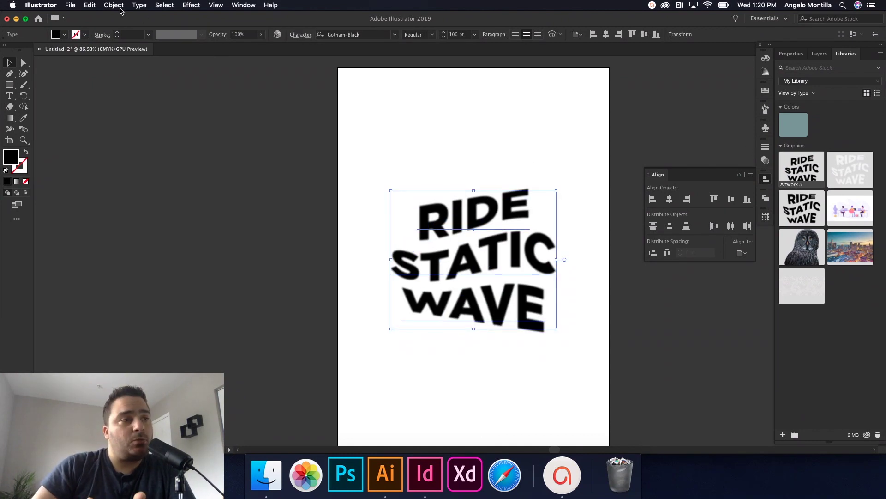
# Step: Export the artwork as Untitled-2.png in PNG format to reach PNG Options
pyautogui.click(71, 5)
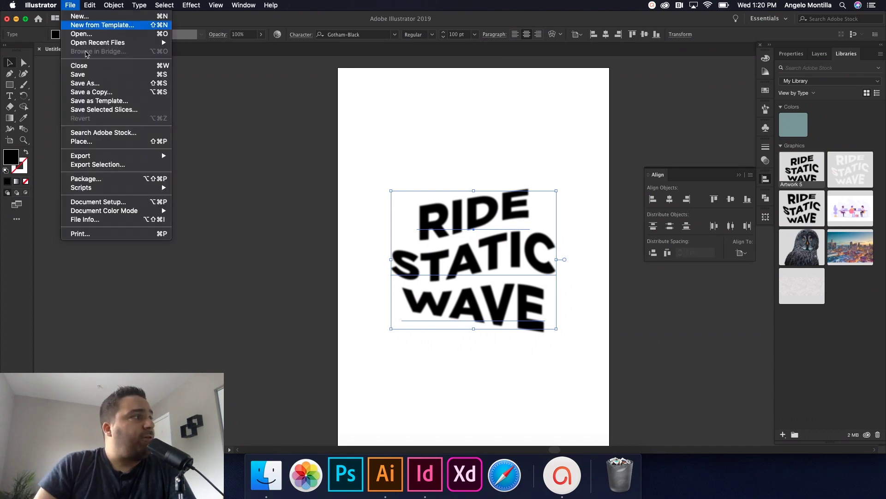
pyautogui.moveTo(93, 156)
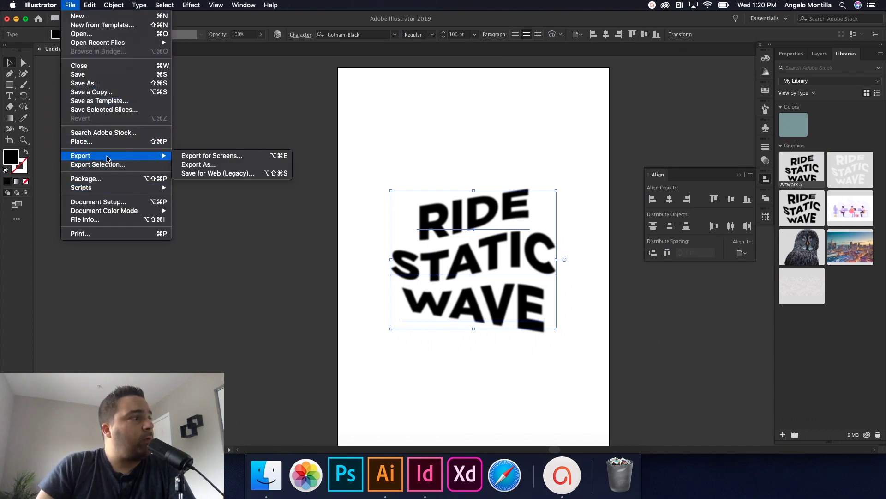
pyautogui.click(196, 165)
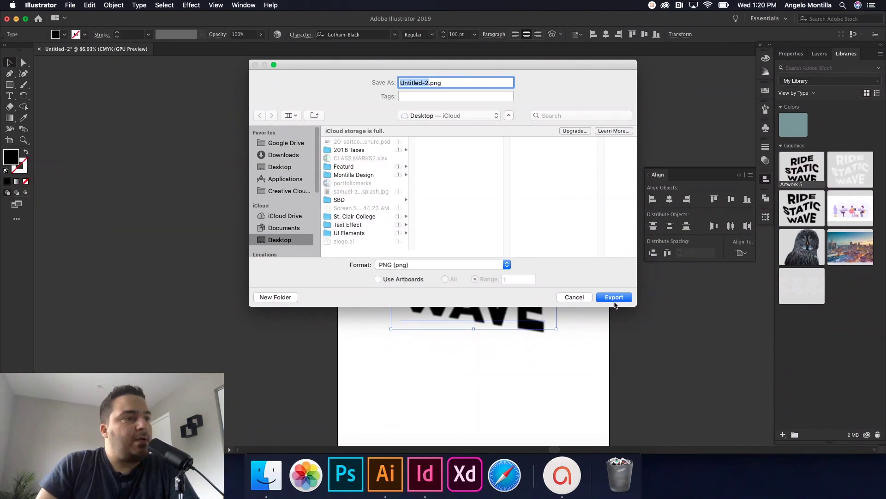
pyautogui.click(613, 298)
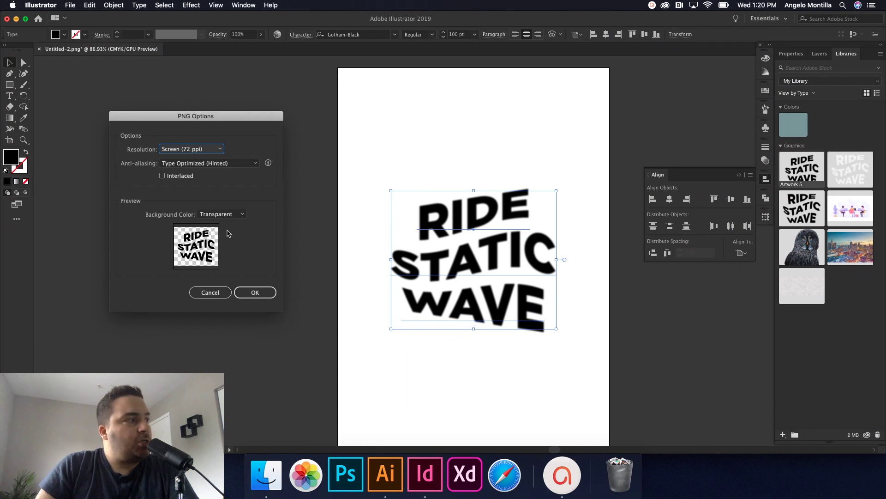
# Step: Set a transparent background and High (300 ppi) resolution, then cancel the PNG export
pyautogui.click(219, 215)
pyautogui.click(218, 225)
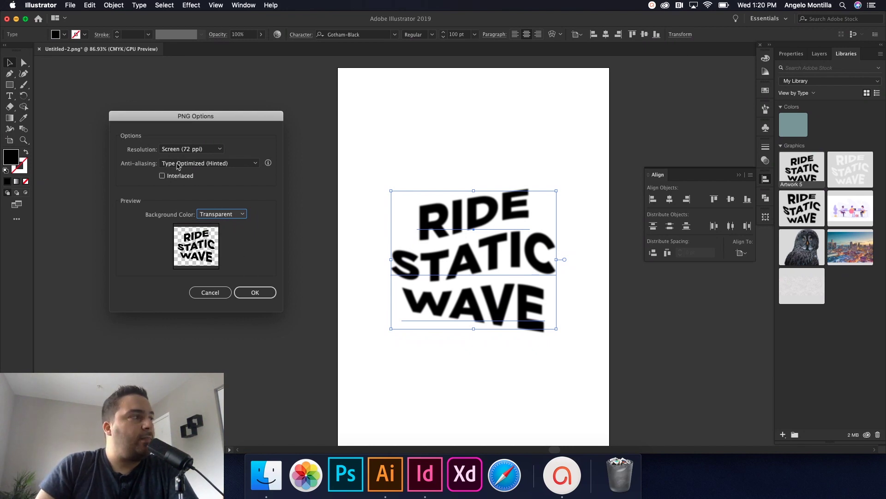
pyautogui.click(183, 150)
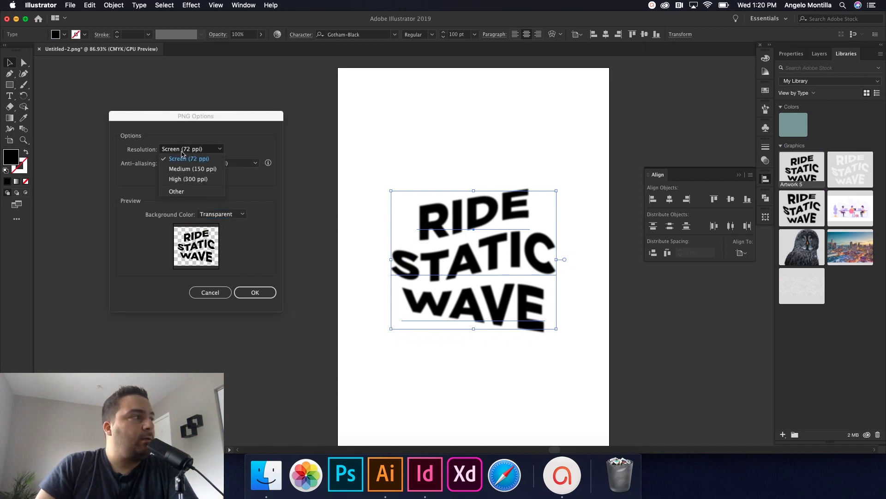
pyautogui.click(181, 180)
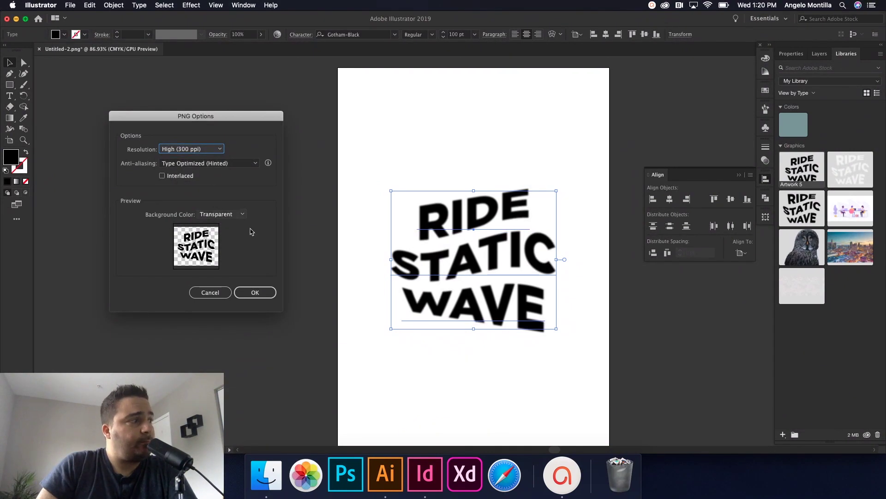
pyautogui.click(259, 294)
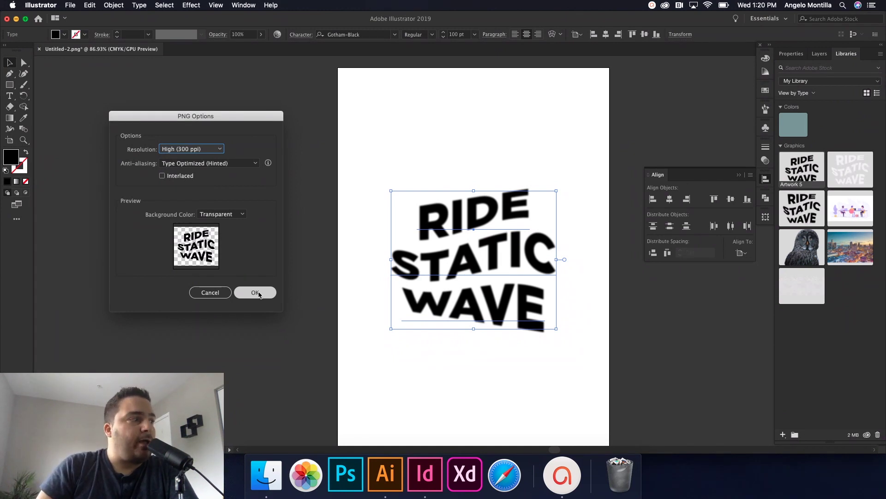
pyautogui.click(218, 292)
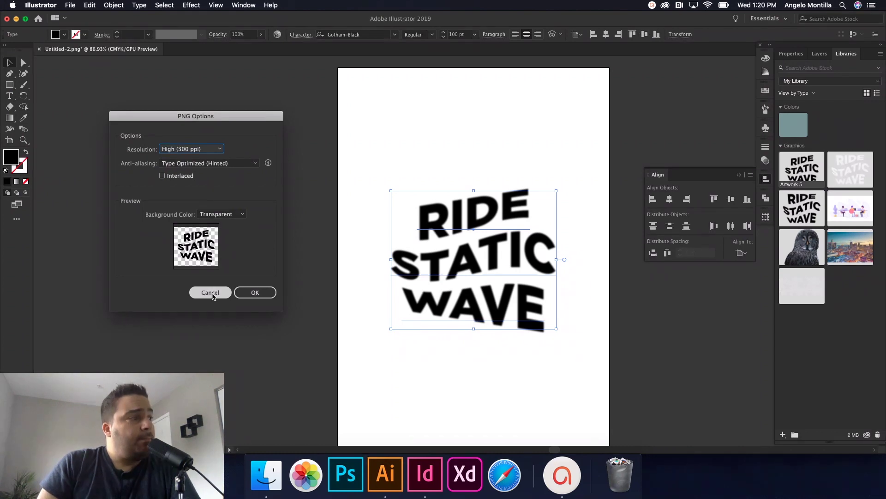
pyautogui.click(211, 293)
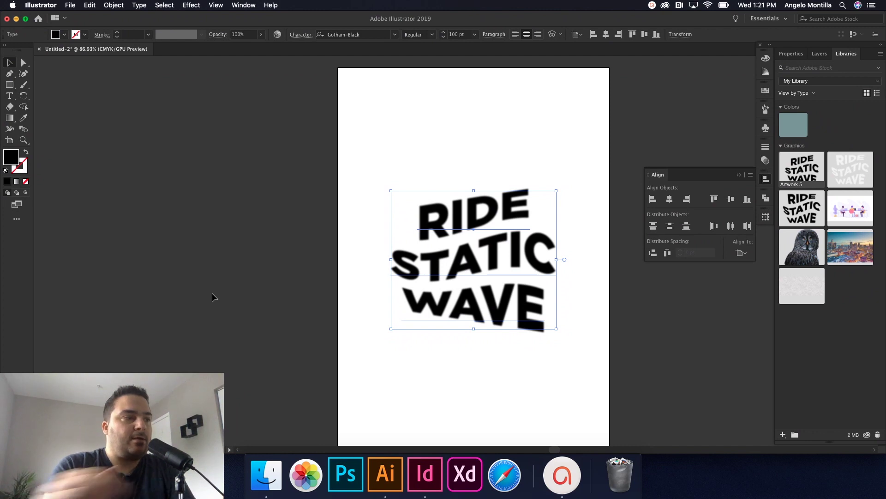
# Step: Deselect the wavy text and minimize Illustrator to reveal the InDesign spread
pyautogui.click(501, 176)
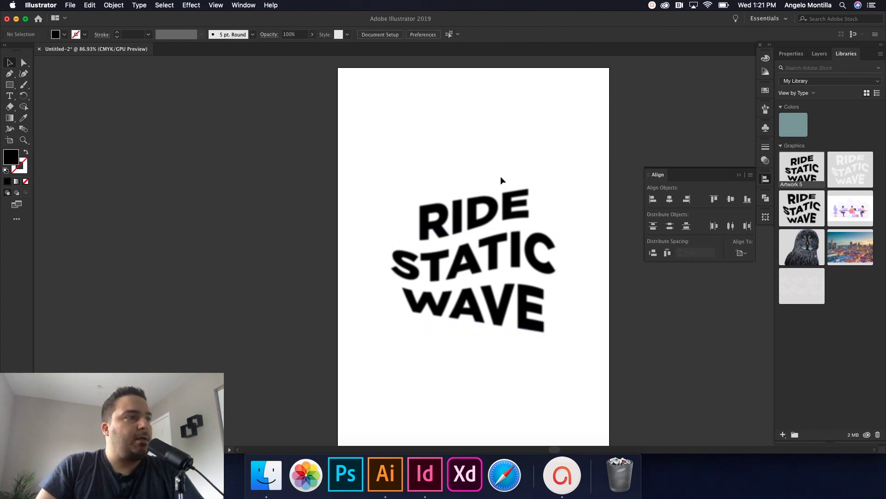
pyautogui.click(16, 19)
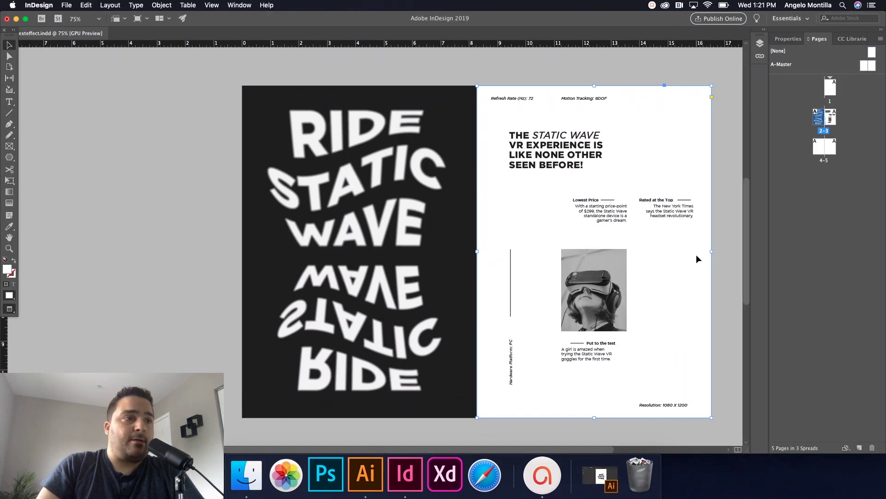
# Step: Draw a rectangle frame covering the whole left page of spread 4-5
pyautogui.scroll(-10, 696, 257)
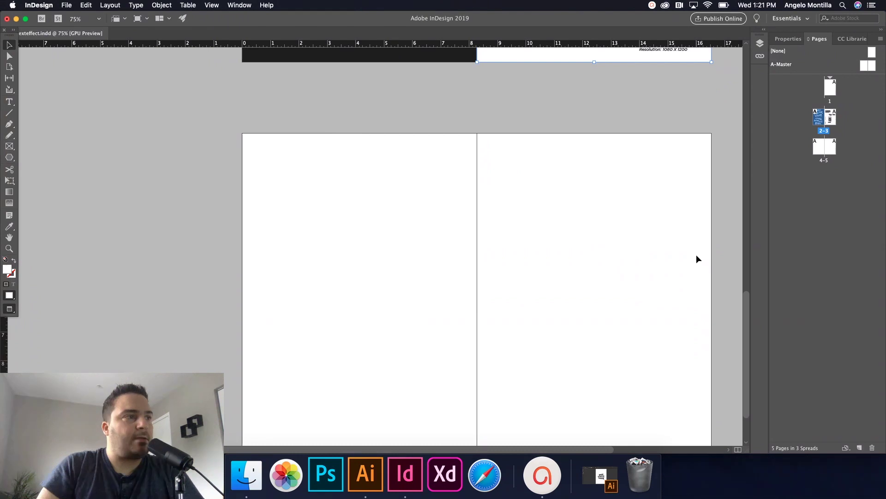
pyautogui.scroll(-2, 698, 259)
pyautogui.click(760, 43)
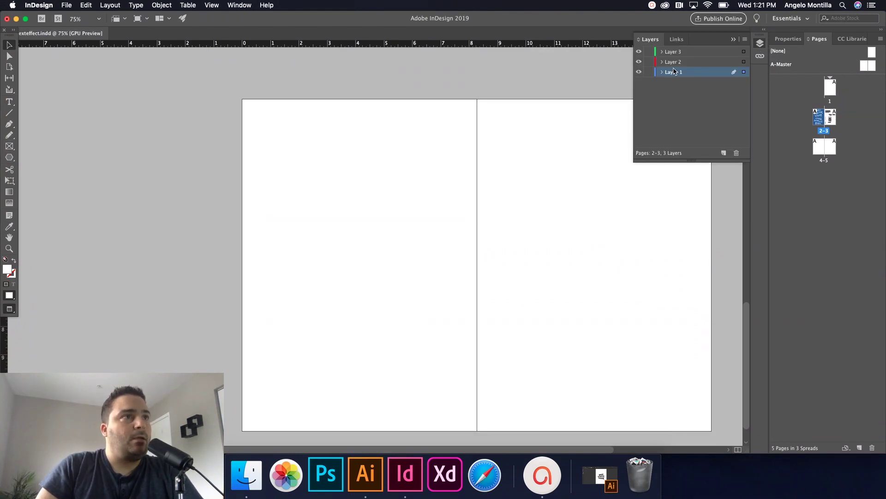
pyautogui.click(10, 146)
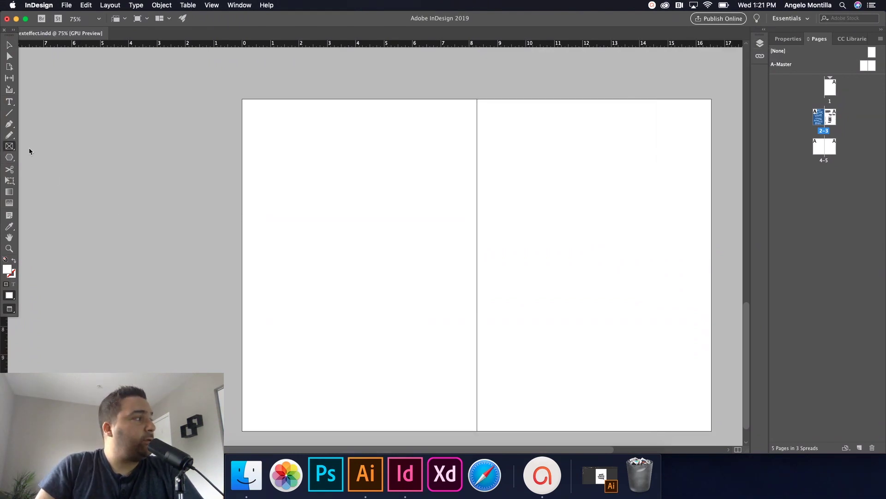
pyautogui.moveTo(243, 99); pyautogui.dragTo(477, 430)
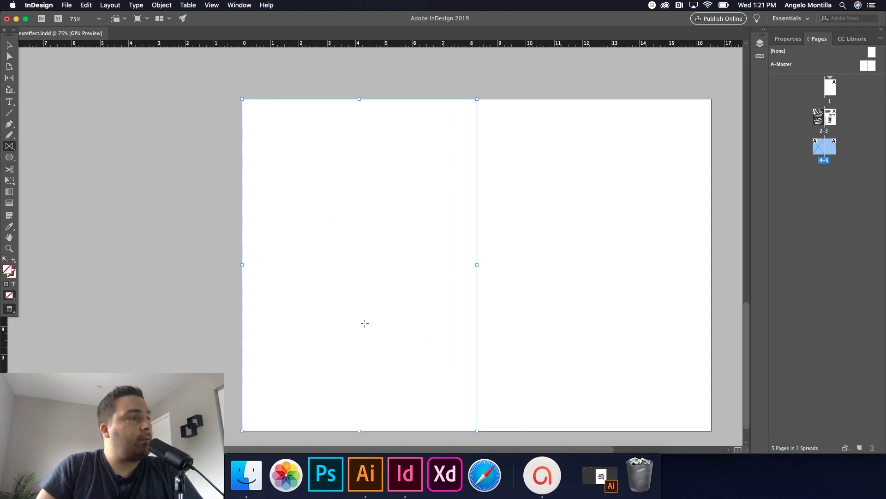
pyautogui.click(6, 47)
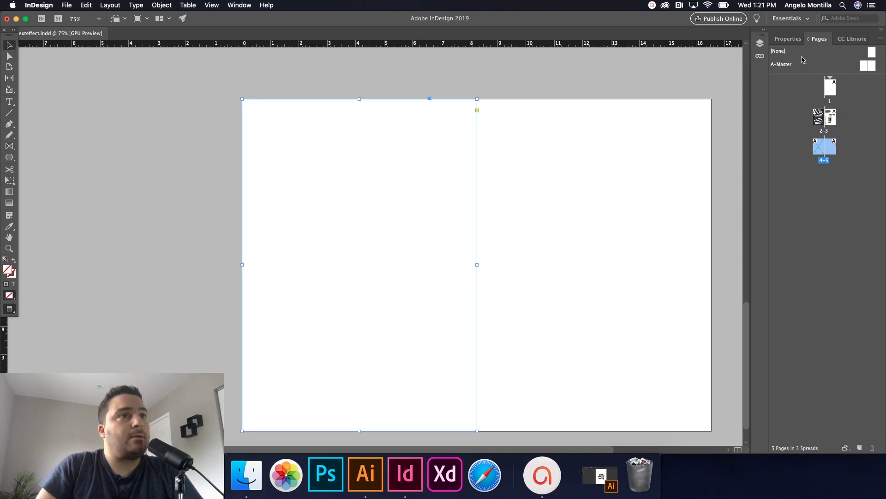
# Step: Fill the frame with [Black] at 95% tint and deselect it
pyautogui.click(788, 39)
pyautogui.click(778, 166)
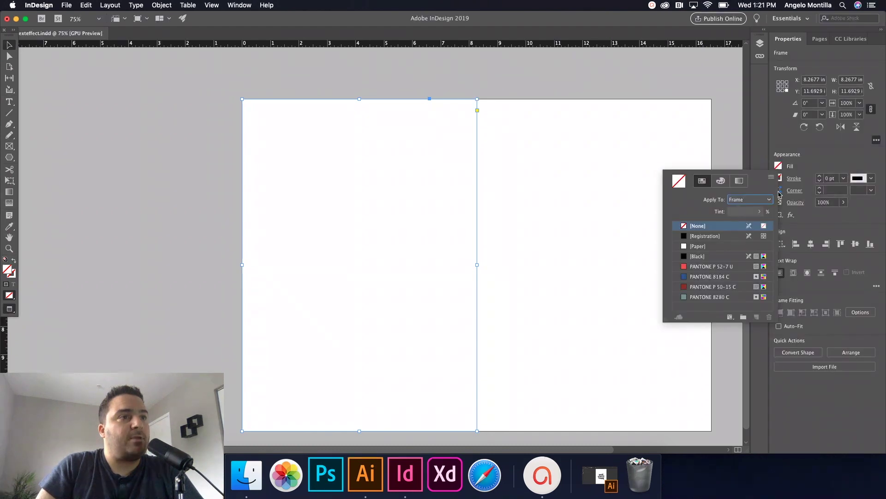
pyautogui.click(705, 255)
pyautogui.doubleClick(741, 212)
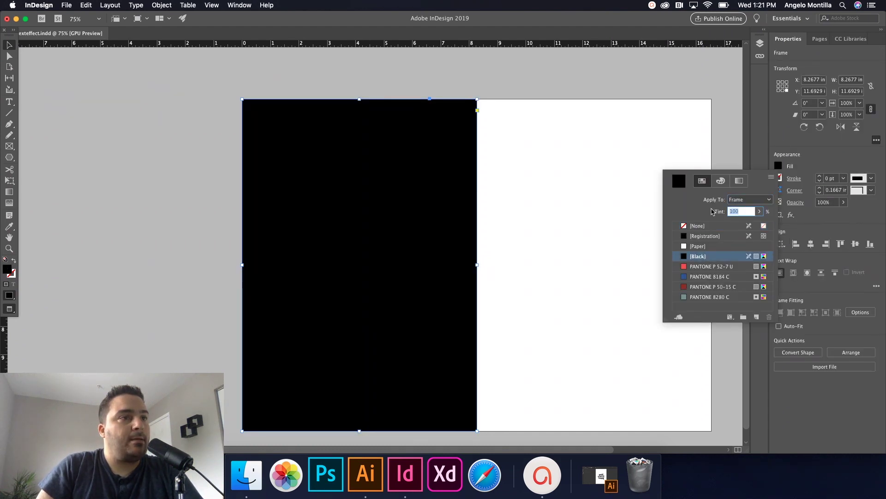
pyautogui.write('95')
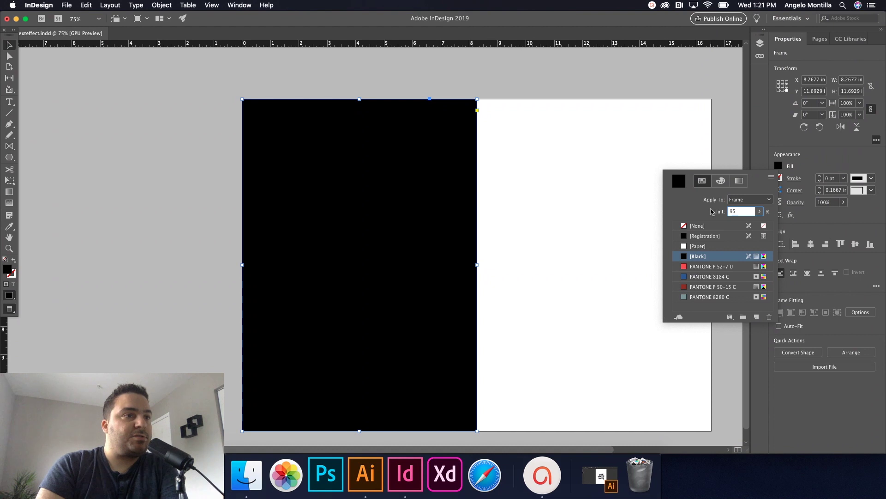
pyautogui.press('Return')
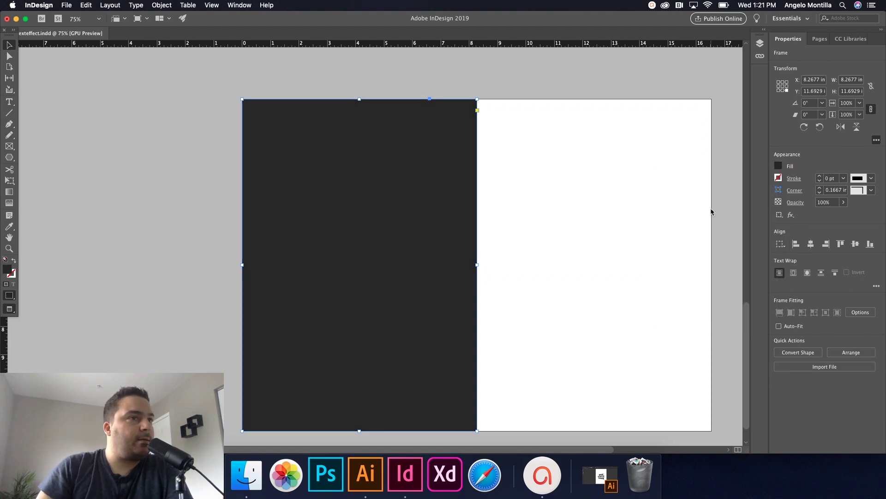
pyautogui.click(586, 170)
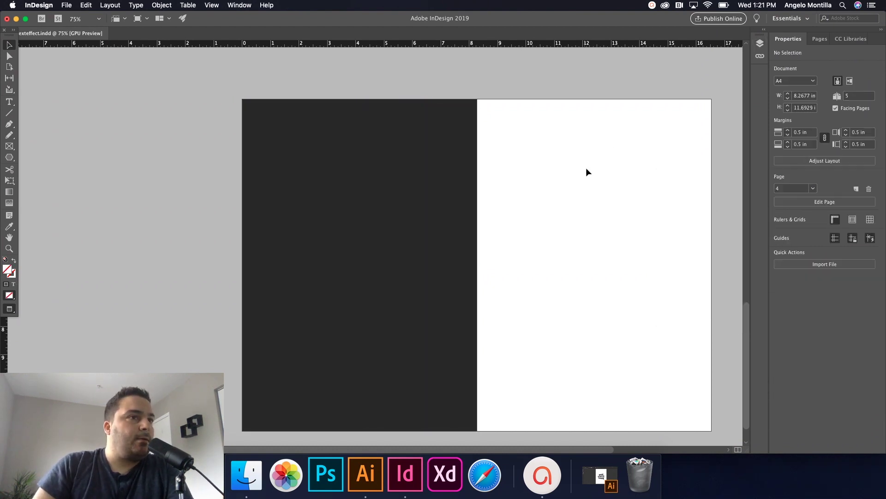
pyautogui.click(847, 39)
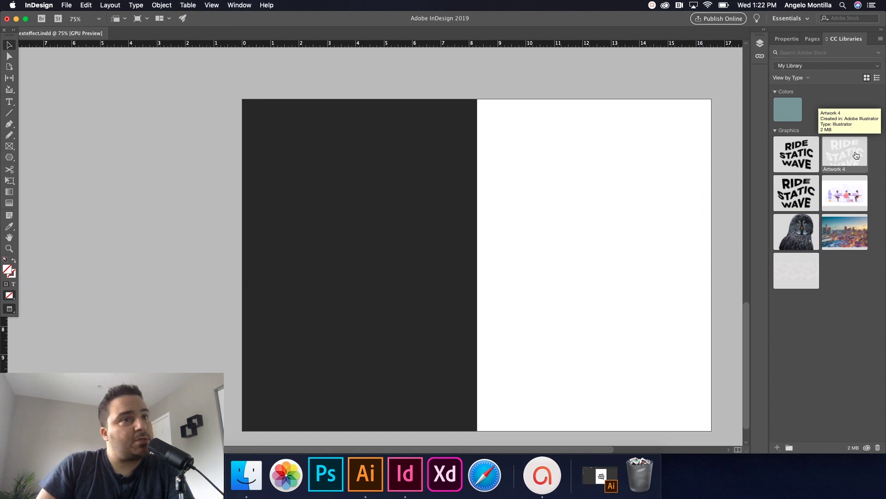
# Step: Place the Artwork 4 graphic from the library on the dark page, toward the upper left
pyautogui.moveTo(853, 157); pyautogui.dragTo(293, 162)
pyautogui.click(275, 142)
pyautogui.moveTo(382, 262); pyautogui.dragTo(411, 295)
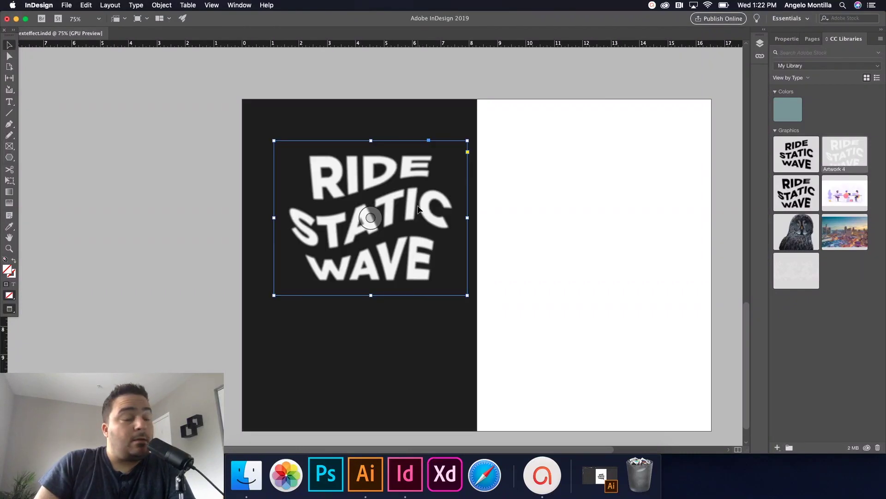
pyautogui.moveTo(416, 219)
pyautogui.mouseDown()
pyautogui.moveTo(405, 217)
pyautogui.moveTo(412, 215)
pyautogui.mouseUp()
pyautogui.press('w')
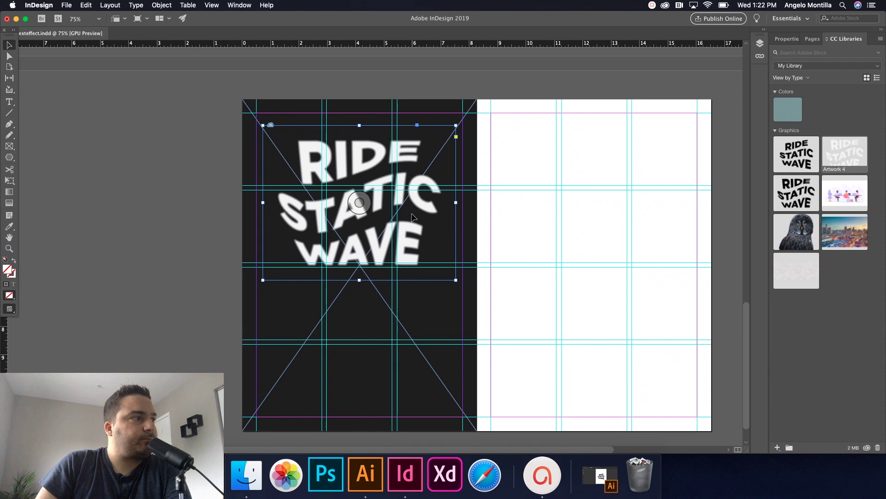
pyautogui.press('w')
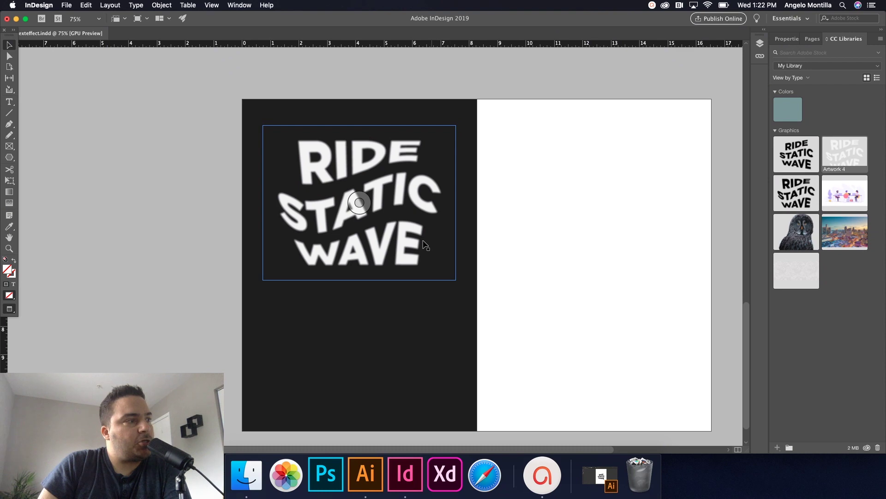
pyautogui.scroll(2, 532, 250)
pyautogui.scroll(5, 532, 245)
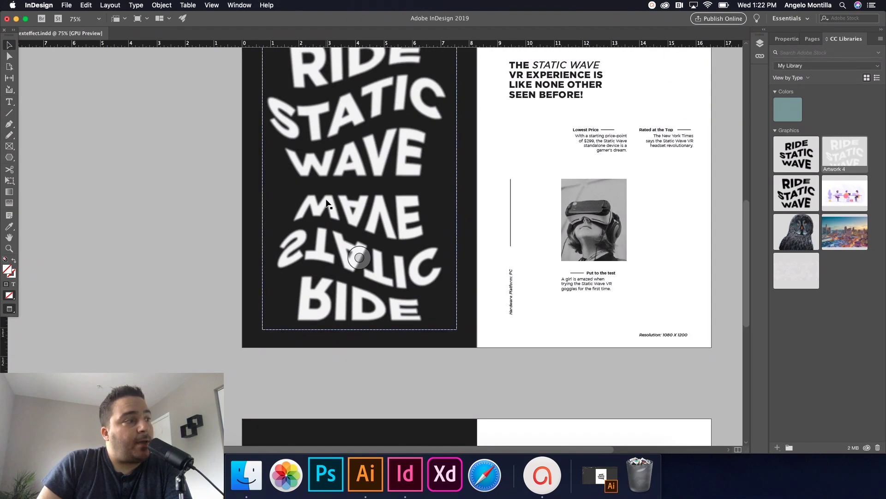
# Step: Move the duplicate RIDE STATIC WAVE frame down and rotate it 180° beneath the original
pyautogui.scroll(-8, 400, 244)
pyautogui.scroll(3, 400, 244)
pyautogui.click(410, 243)
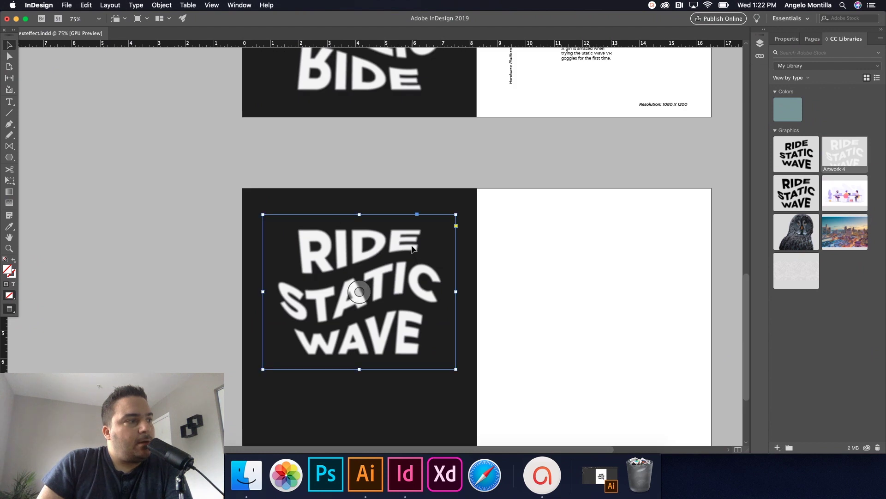
pyautogui.scroll(-3, 410, 239)
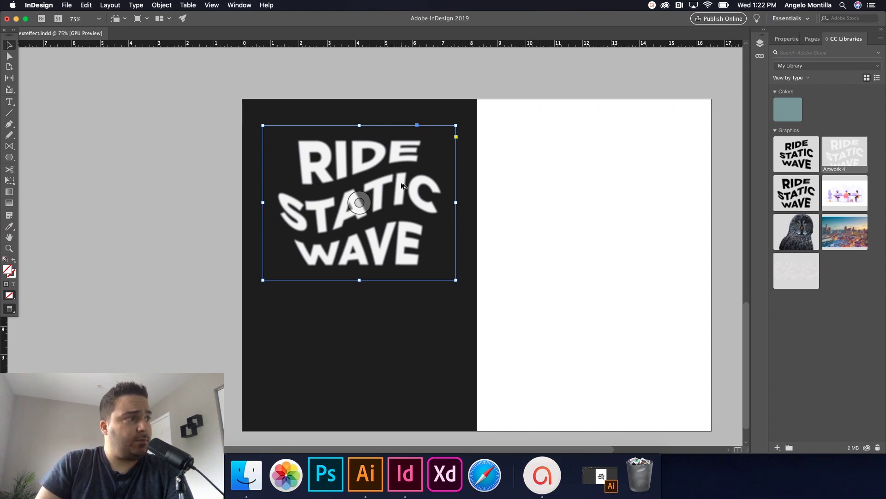
pyautogui.moveTo(402, 181); pyautogui.dragTo(414, 300)
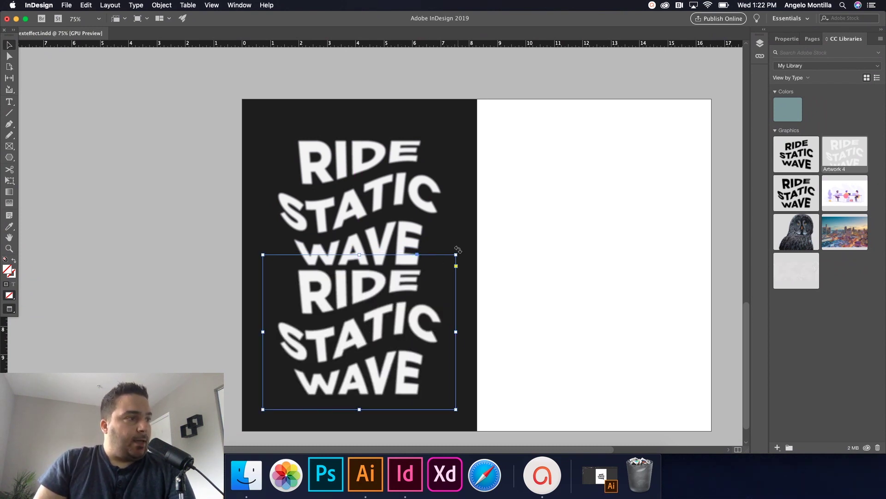
pyautogui.moveTo(458, 250); pyautogui.dragTo(432, 355)
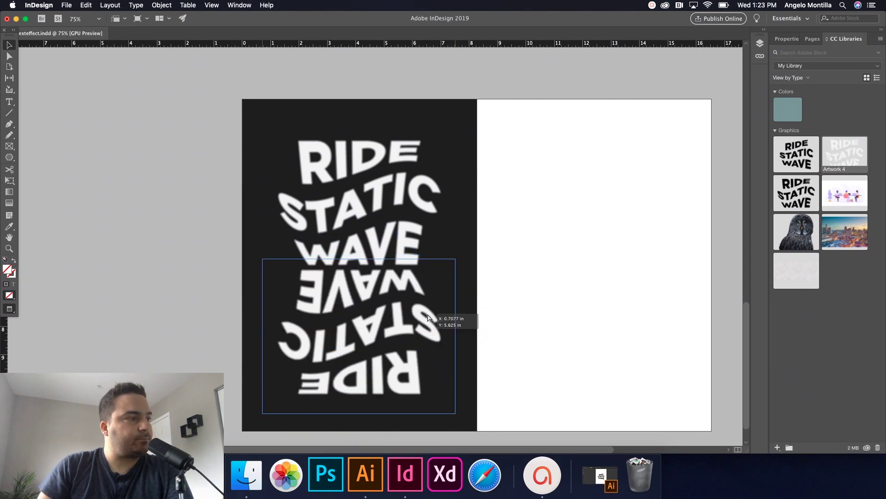
pyautogui.moveTo(429, 317); pyautogui.dragTo(429, 322)
pyautogui.click(548, 318)
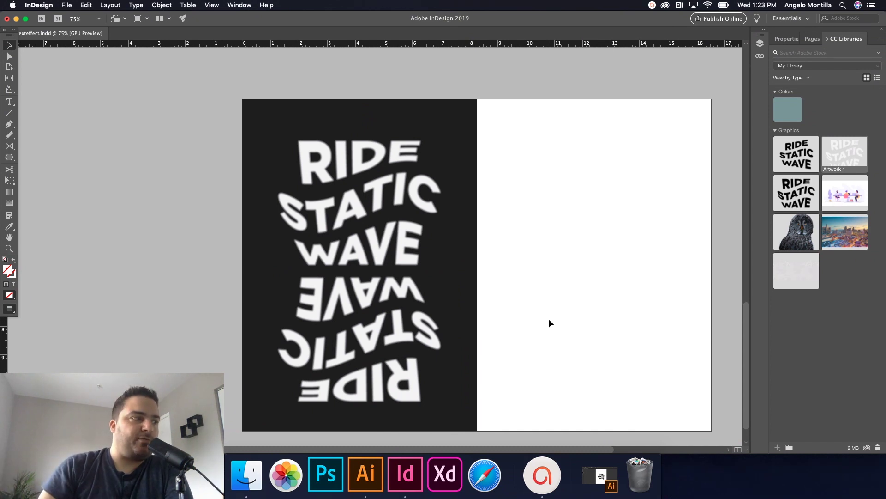
pyautogui.click(420, 324)
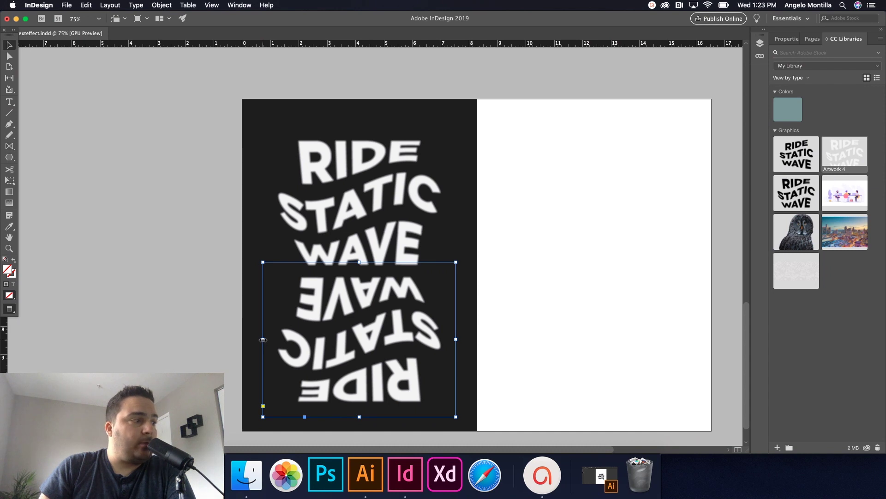
# Step: Flip the upside-down copy horizontally, widen it to match, and fit it under the original text
pyautogui.moveTo(263, 339); pyautogui.dragTo(619, 345)
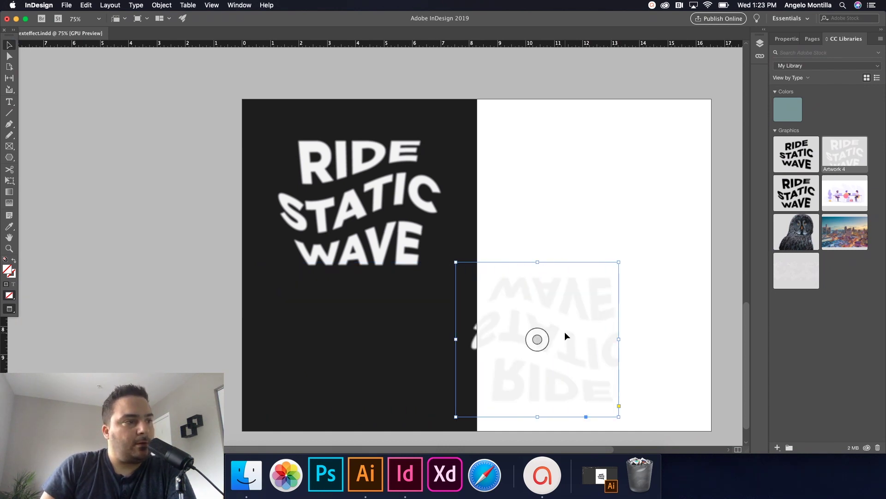
pyautogui.press('w')
pyautogui.moveTo(568, 316); pyautogui.dragTo(381, 335)
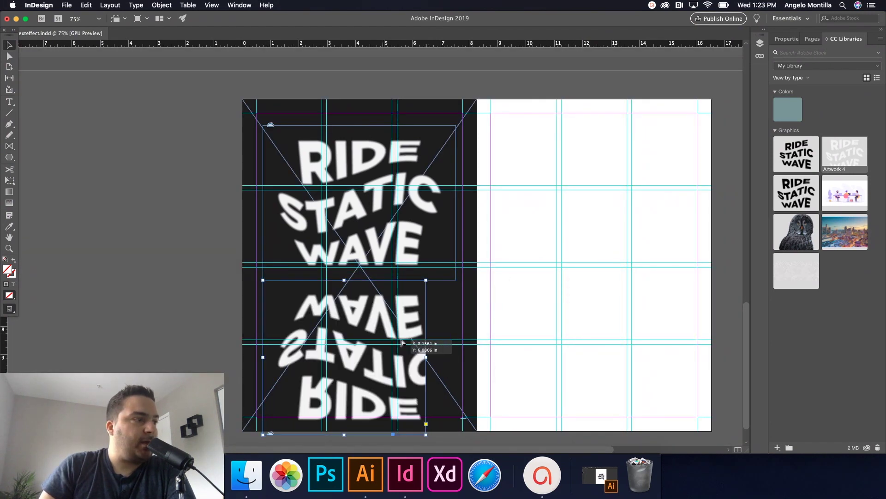
pyautogui.moveTo(428, 356); pyautogui.dragTo(455, 357)
pyautogui.moveTo(388, 350); pyautogui.dragTo(390, 346)
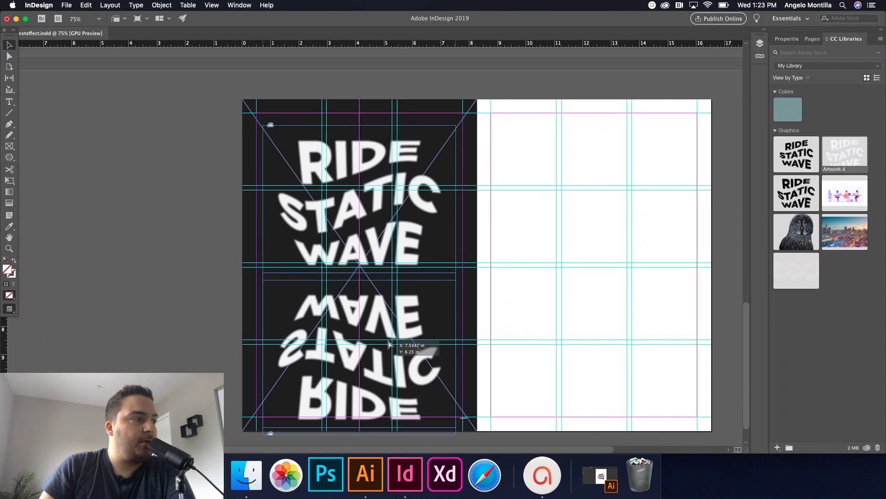
pyautogui.moveTo(389, 344); pyautogui.dragTo(398, 337)
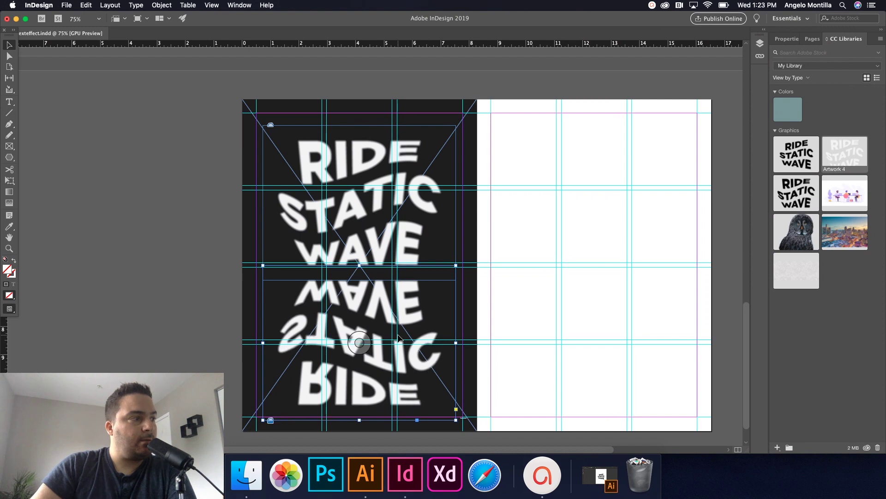
pyautogui.press('Up')
pyautogui.press('Up')
pyautogui.press('Up')
pyautogui.press('Up')
pyautogui.press('Up')
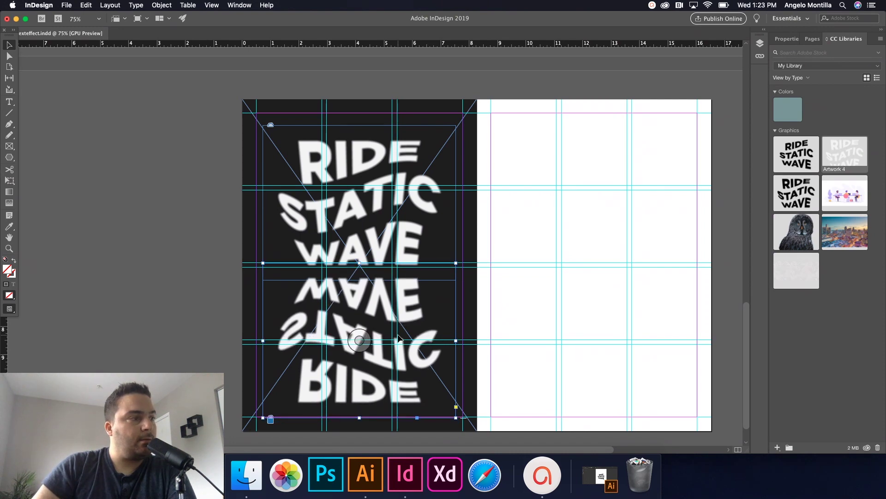
pyautogui.click(534, 318)
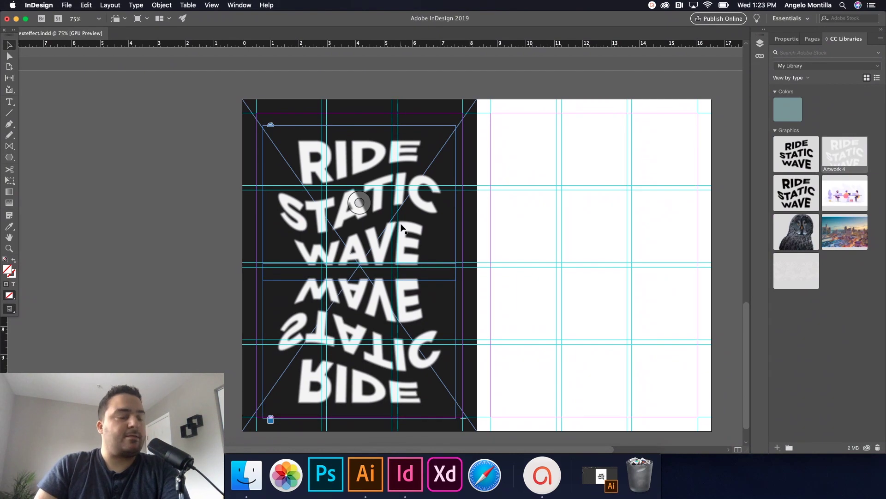
# Step: Group the original artwork with its reflection and move the group up slightly
pyautogui.click(409, 165)
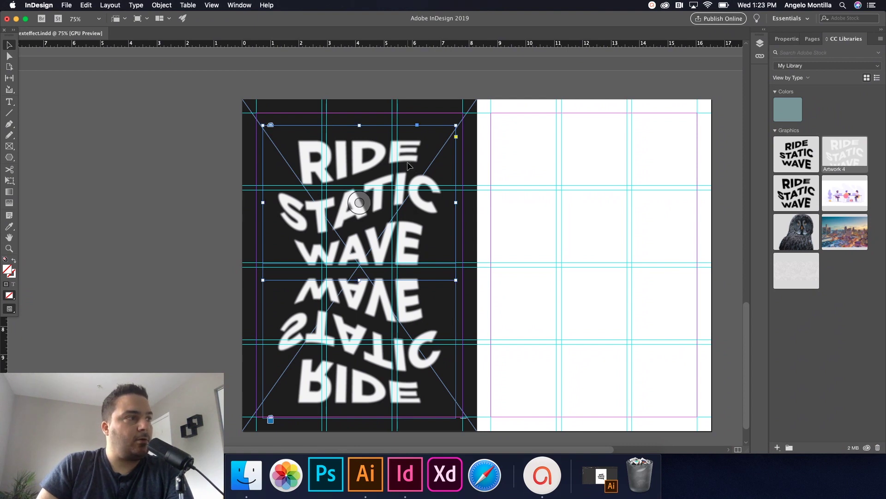
pyautogui.keyDown('shift'); pyautogui.click(415, 311); pyautogui.keyUp('shift')
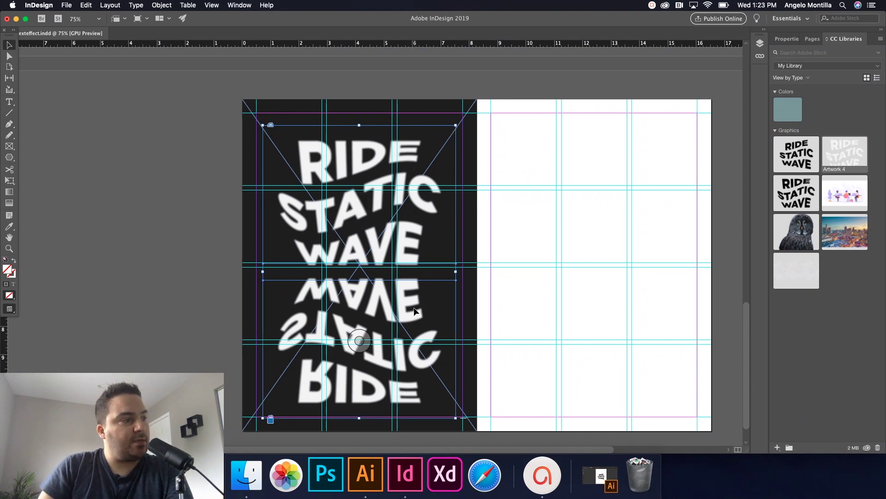
pyautogui.press('super+g')
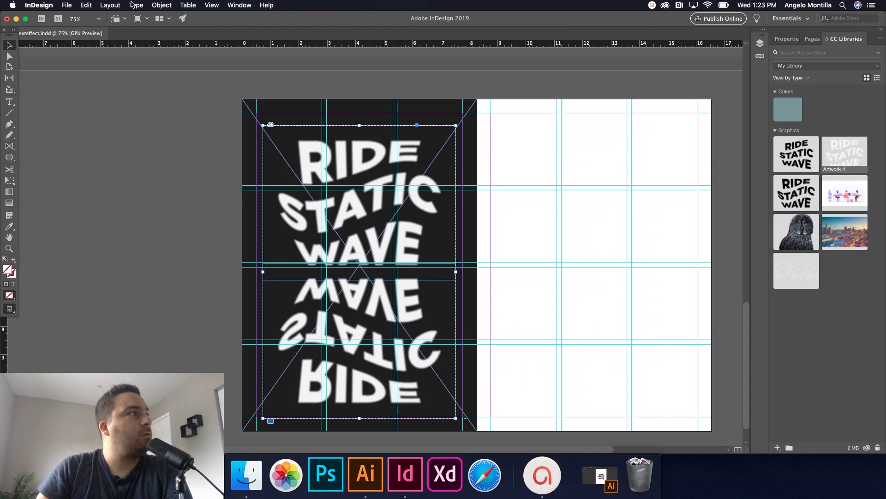
pyautogui.click(153, 5)
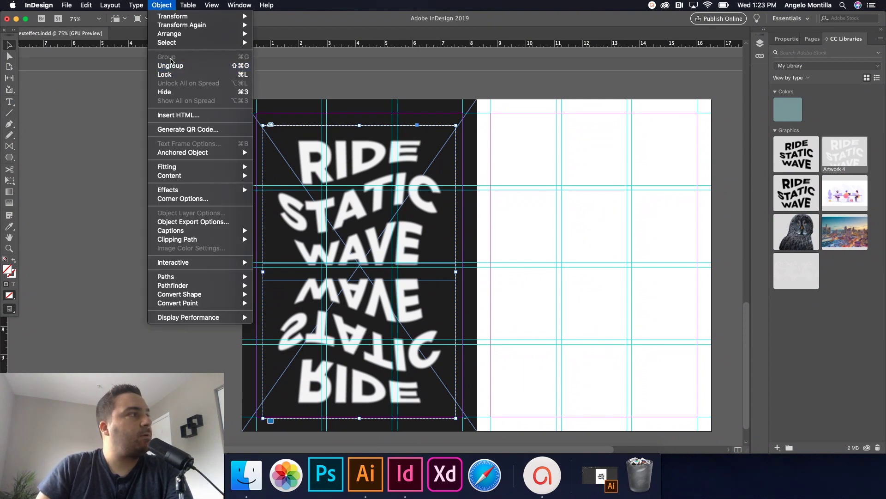
pyautogui.click(155, 5)
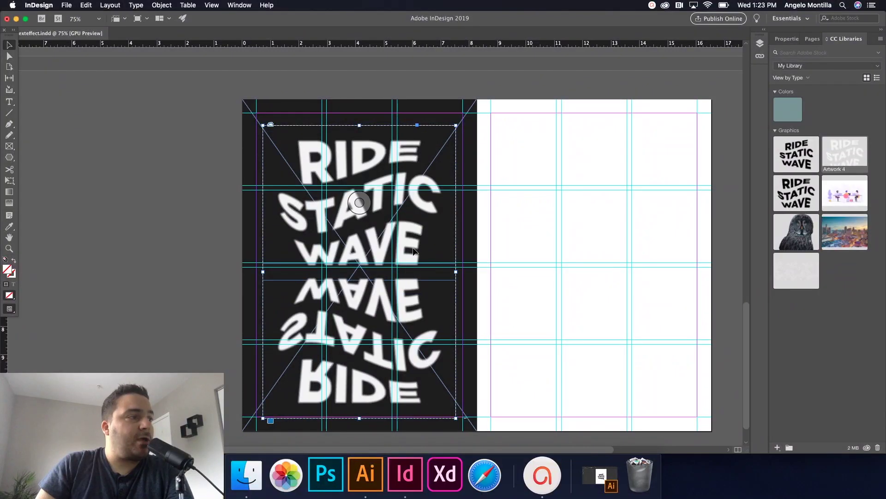
pyautogui.moveTo(414, 252); pyautogui.dragTo(413, 245)
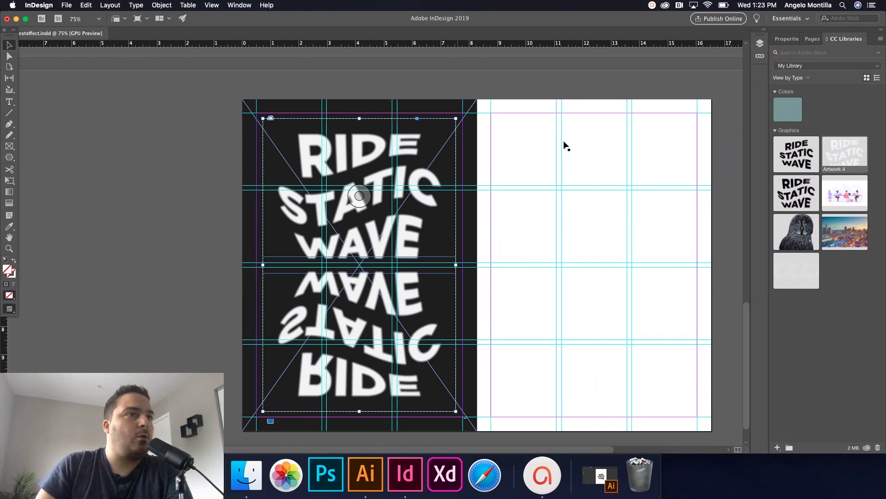
# Step: Set the group's alignment to Align To Page, then preview the spread without guides
pyautogui.click(787, 39)
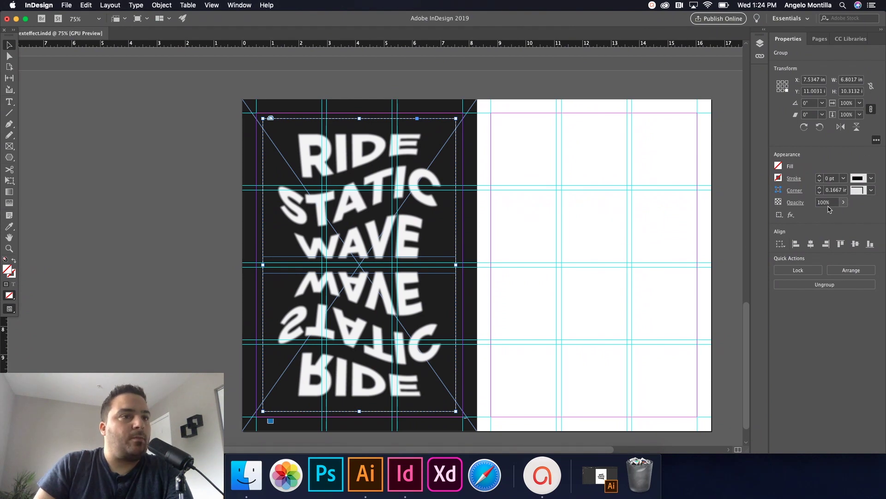
pyautogui.click(780, 244)
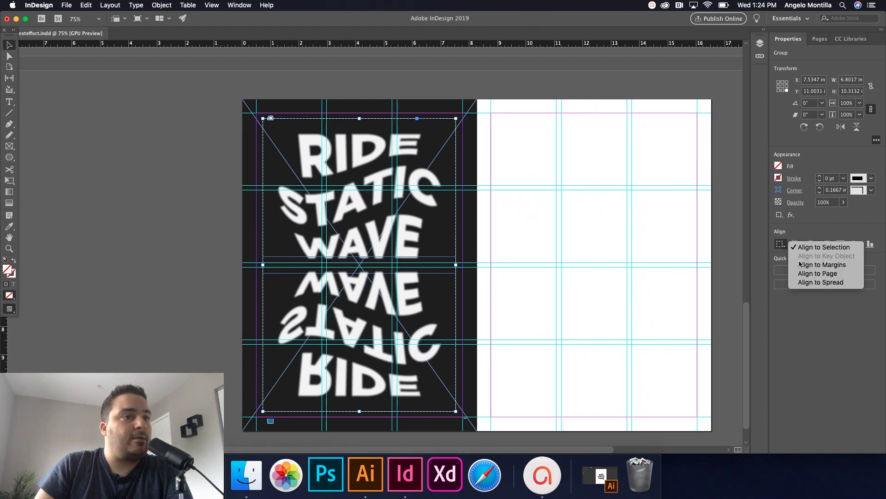
pyautogui.click(795, 275)
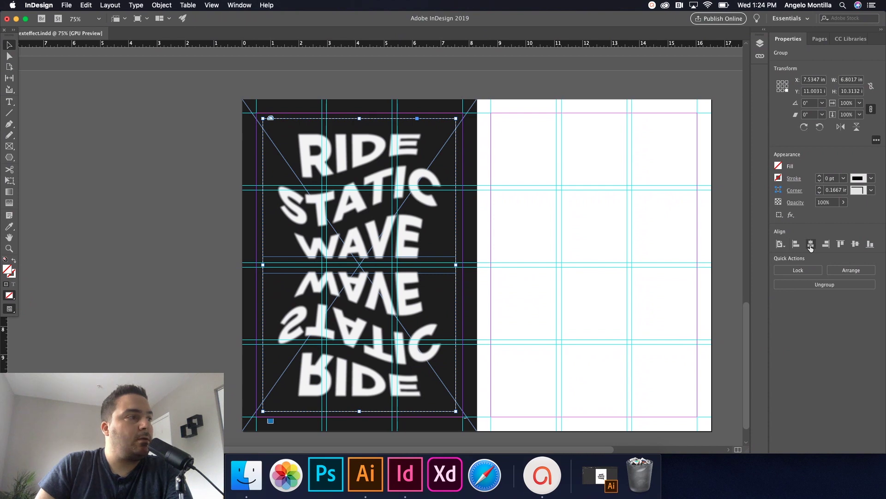
pyautogui.click(638, 240)
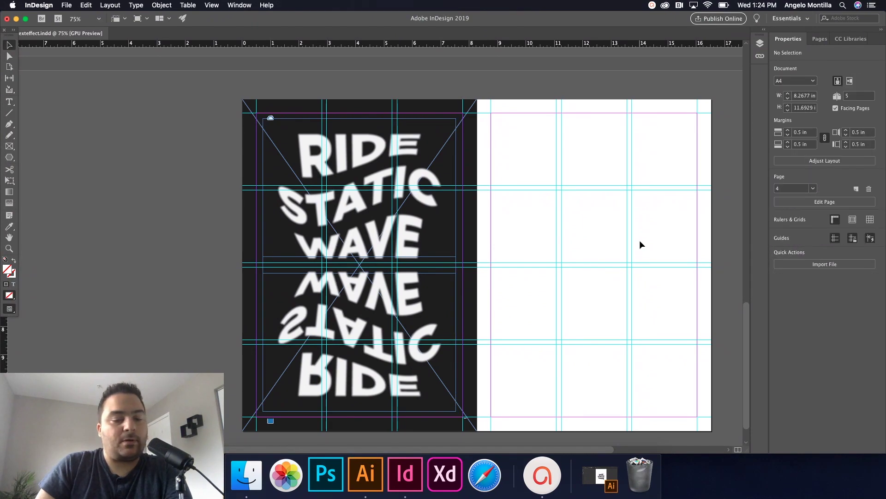
pyautogui.press('w')
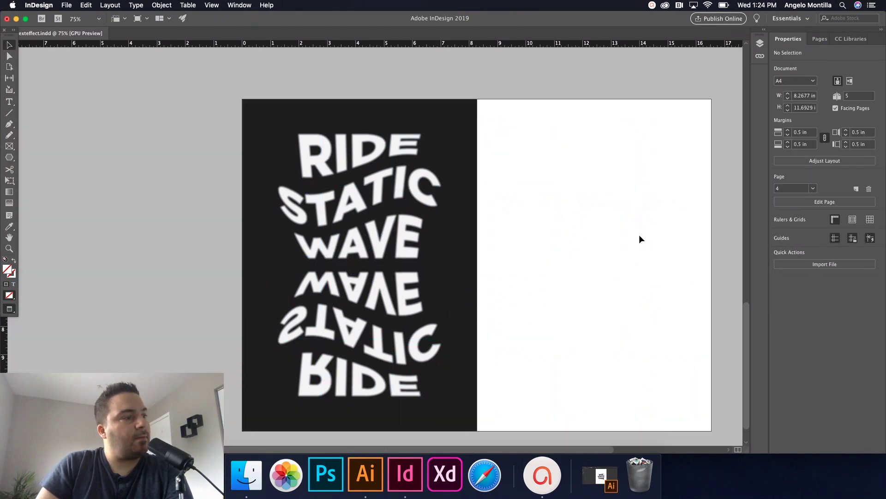
pyautogui.click(386, 321)
pyautogui.doubleClick(389, 316)
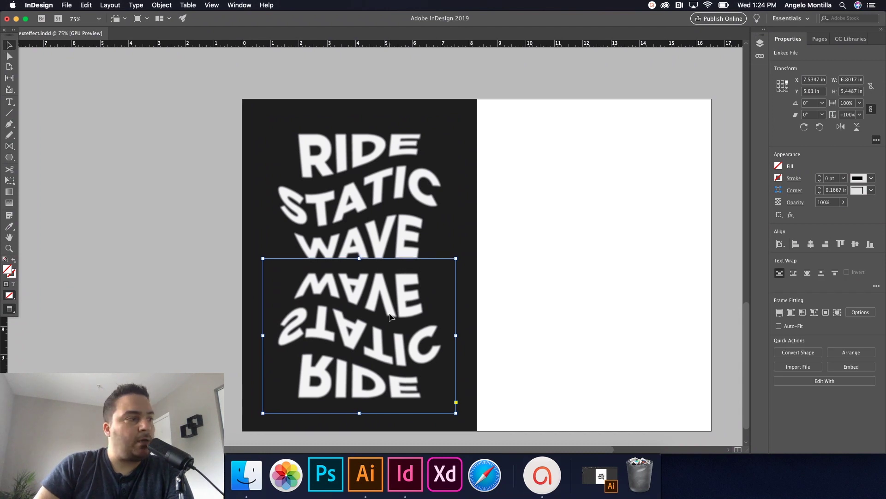
pyautogui.click(497, 271)
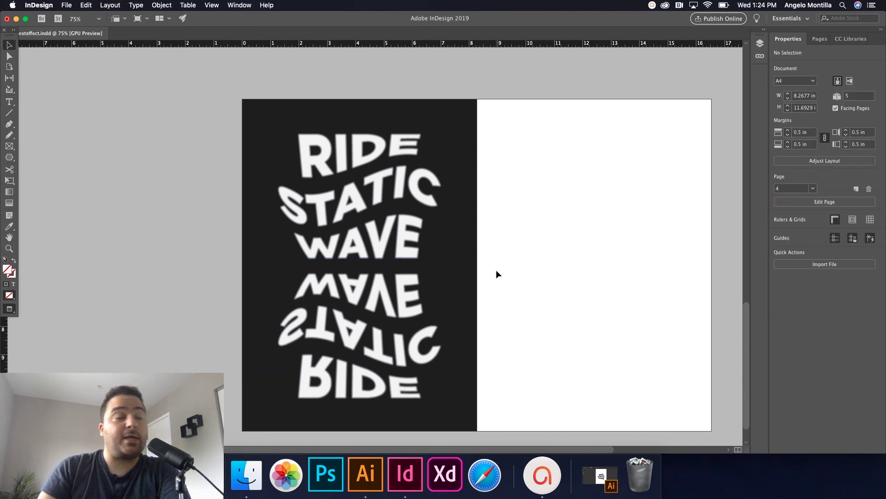